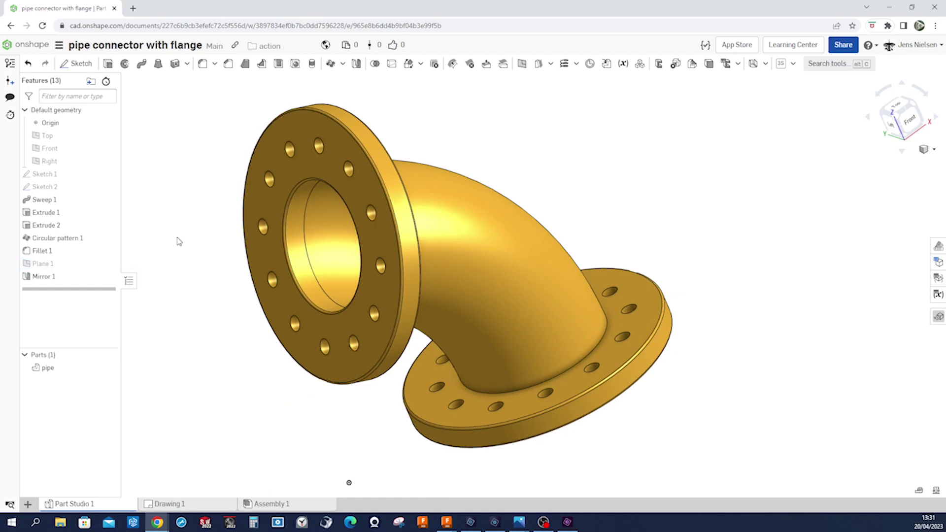
Step: Bring up the dimensioned pipe drawing full screen for reference
click(519, 521)
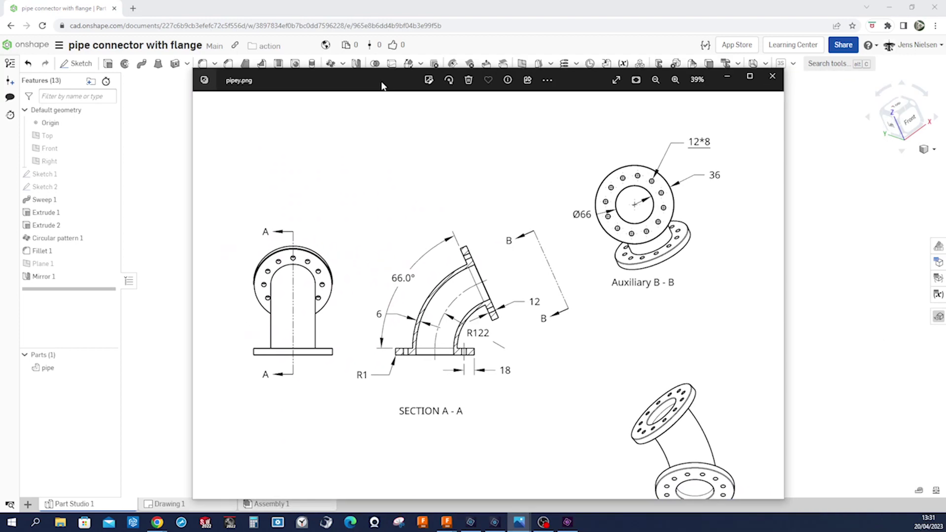
click(750, 76)
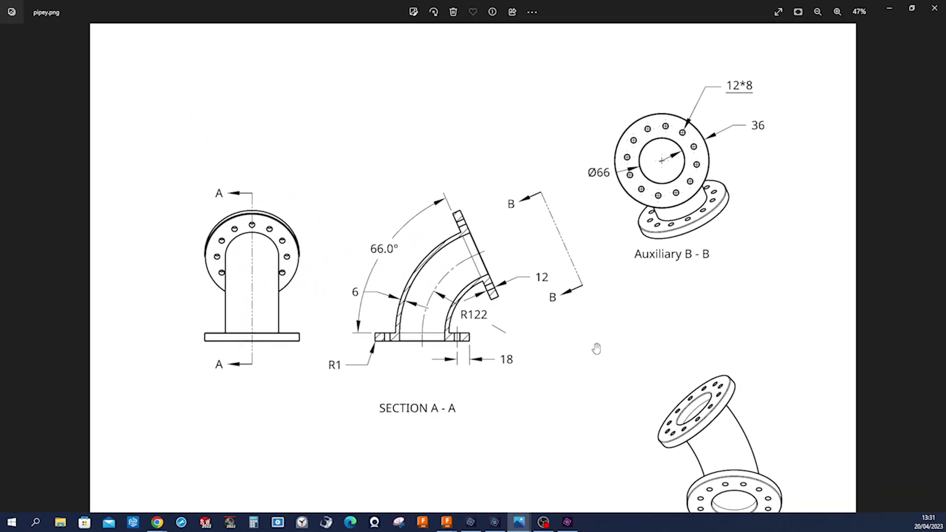
ctrl+scroll(596, 348, down, 1)
ctrl+scroll(584, 347, up, 2)
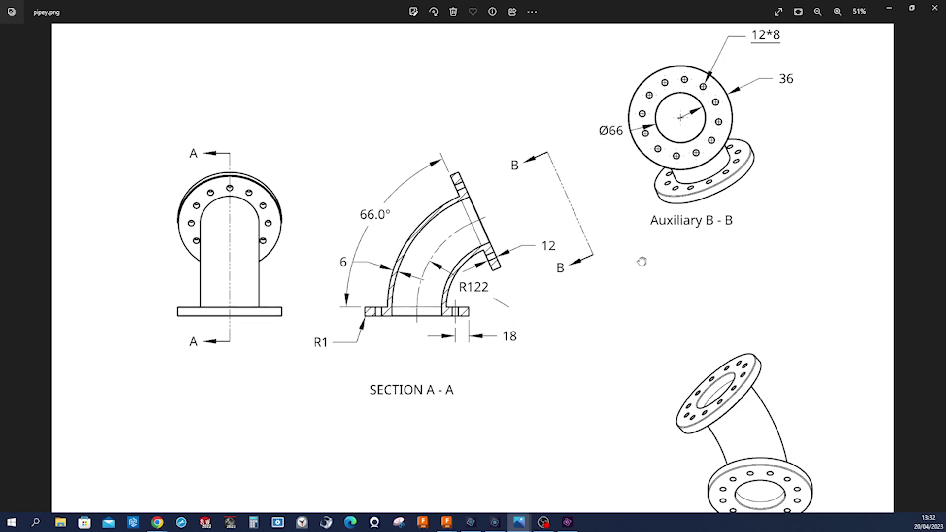
Step: Move the drawing and finished model windows aside to reveal the empty pipe connector document
drag(640, 261, 610, 284)
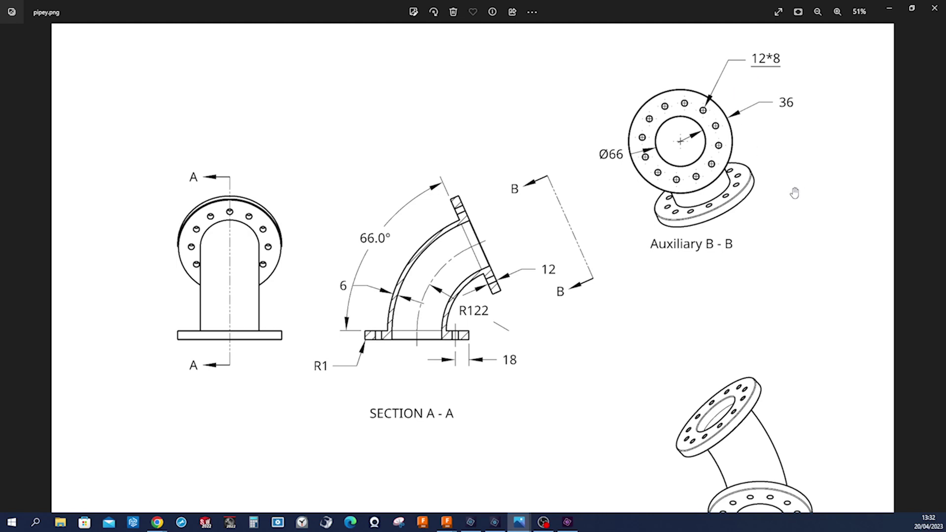
ctrl+scroll(795, 194, down, 1)
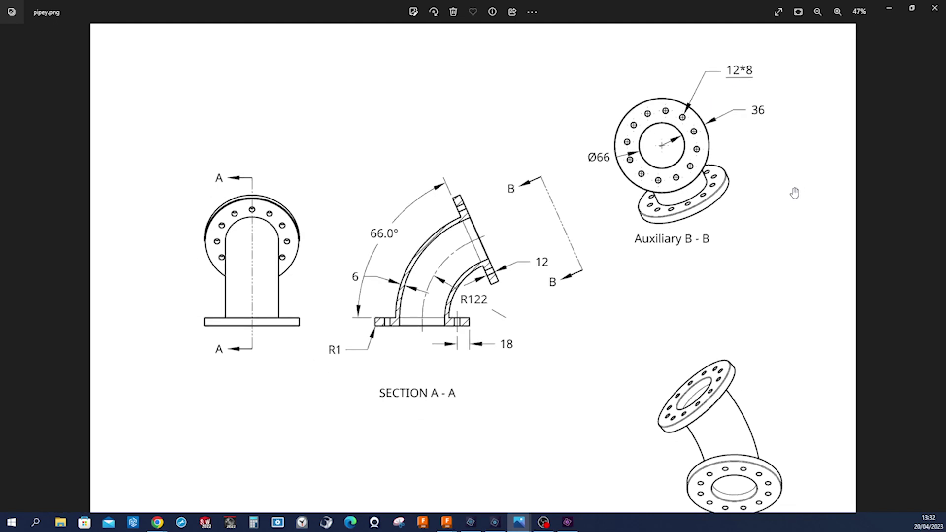
drag(624, 10, 5, 98)
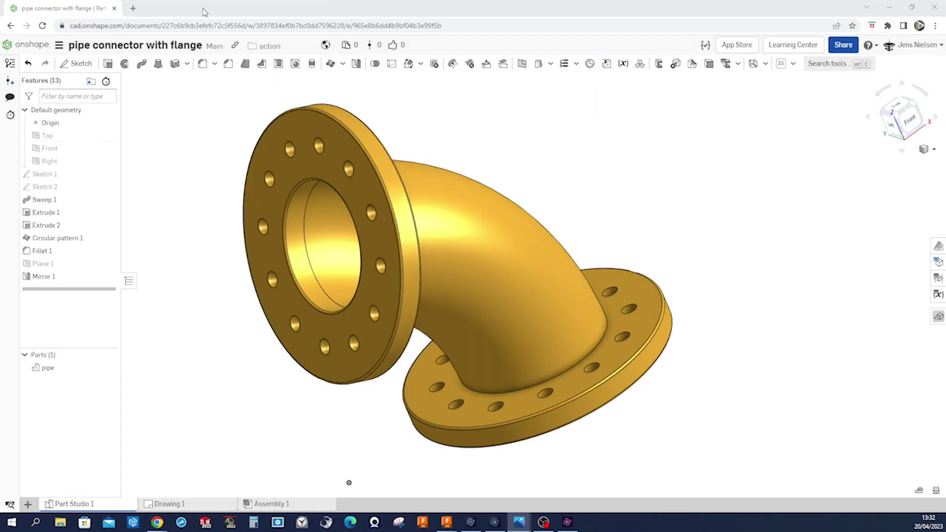
drag(204, 12, 945, 30)
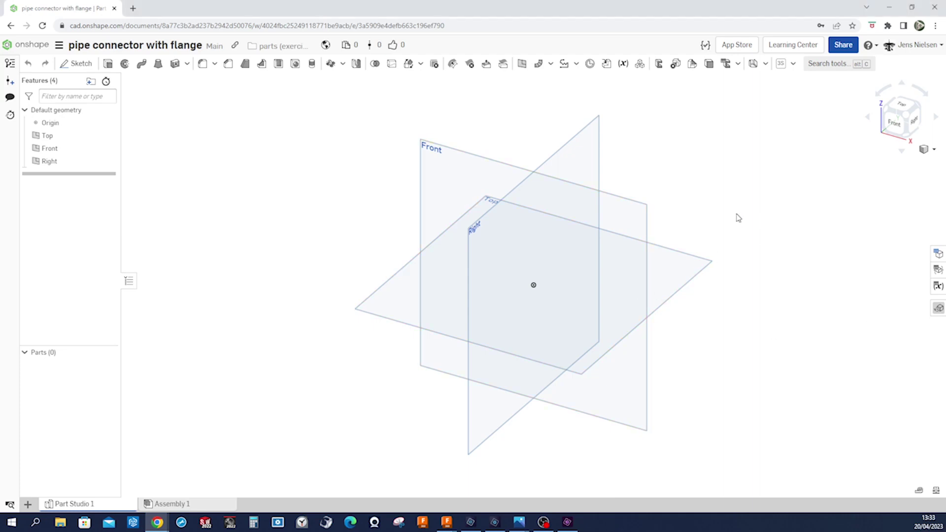
Step: Face the Front plane and start a new sketch on it
key(shift+1)
key(s)
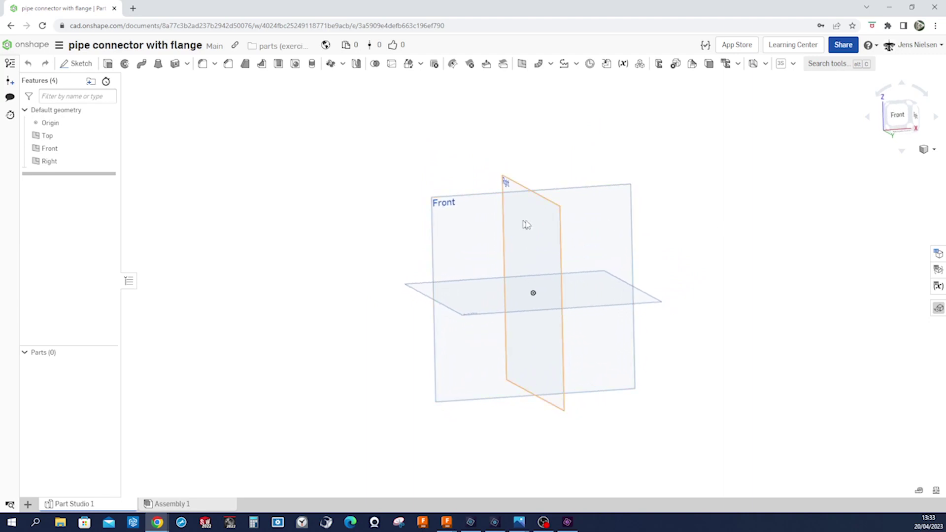
click(467, 221)
key(s)
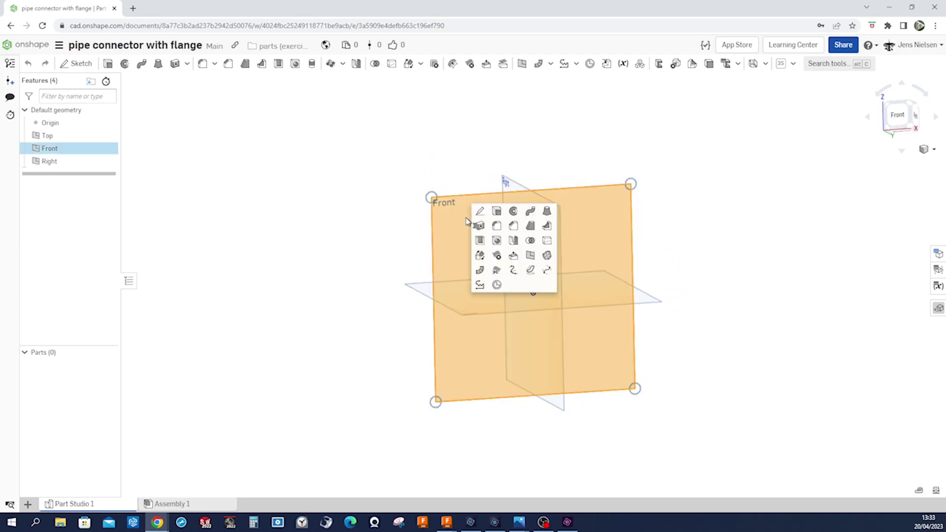
click(483, 218)
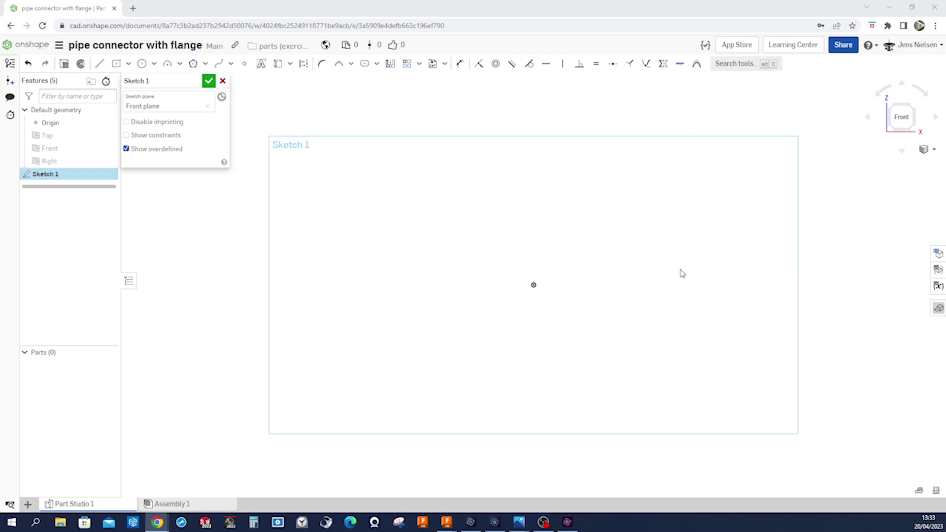
Step: Draw a centre-point arc at the origin with radius 157.3, sweeping upward from the right
key(s)
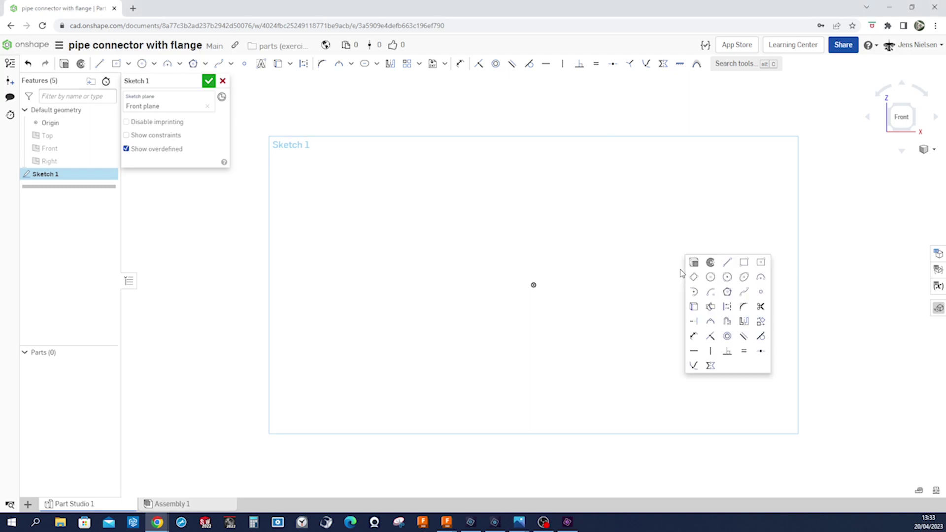
click(712, 294)
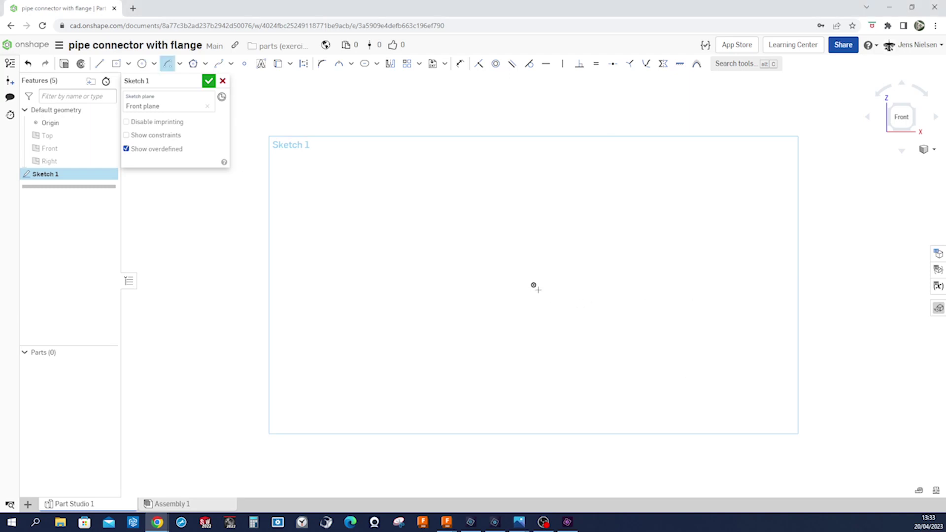
click(534, 285)
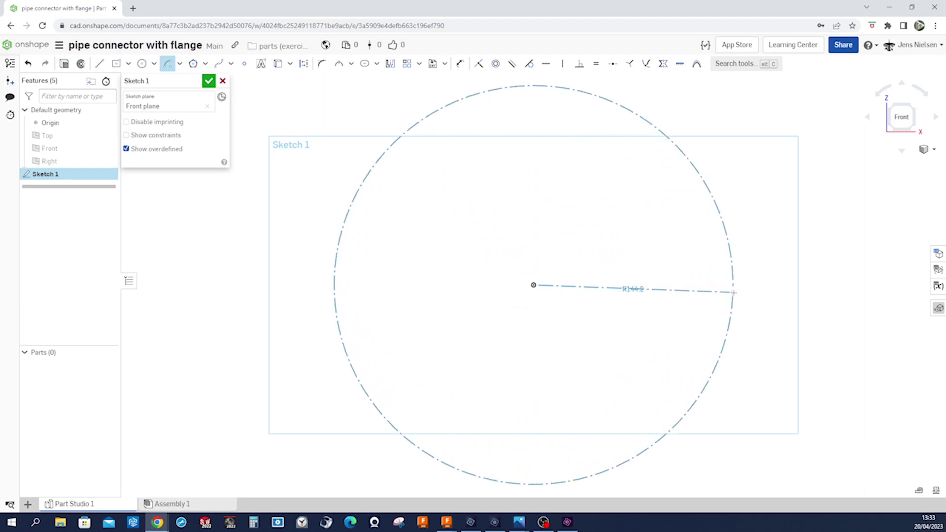
click(750, 286)
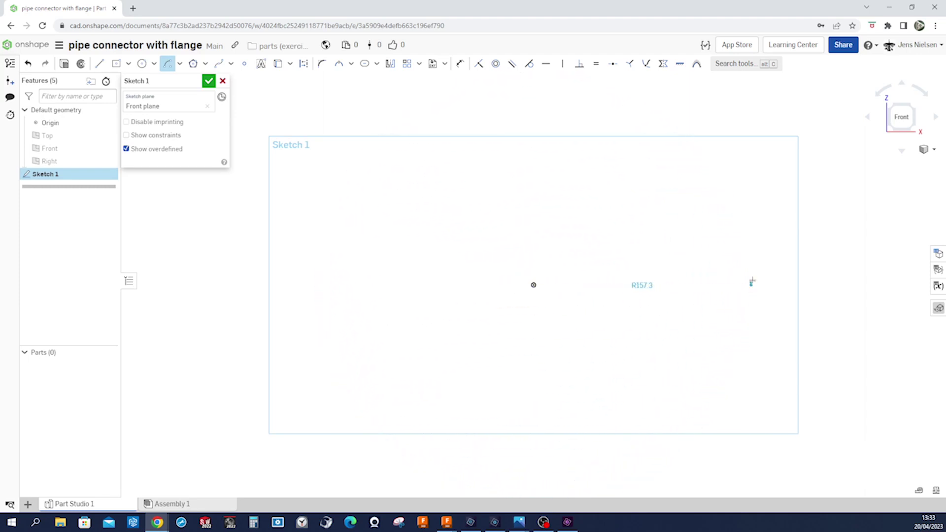
click(615, 128)
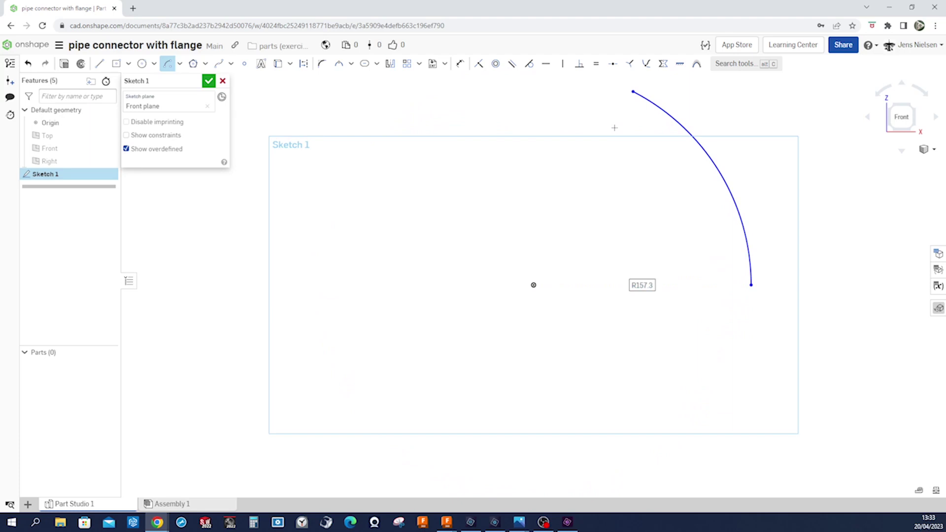
Step: Draw lines from the origin to both arc ends and the arc middle, and make them construction
key(l)
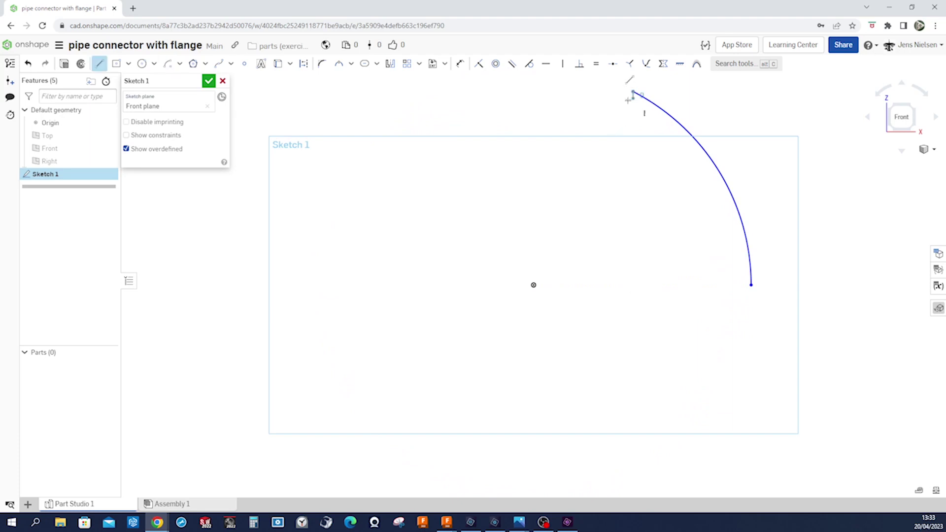
click(633, 92)
click(534, 285)
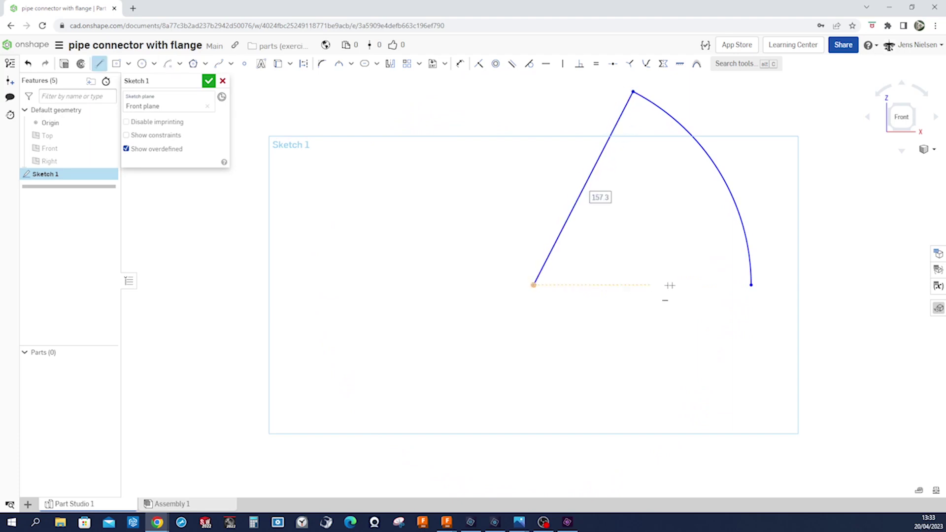
click(750, 285)
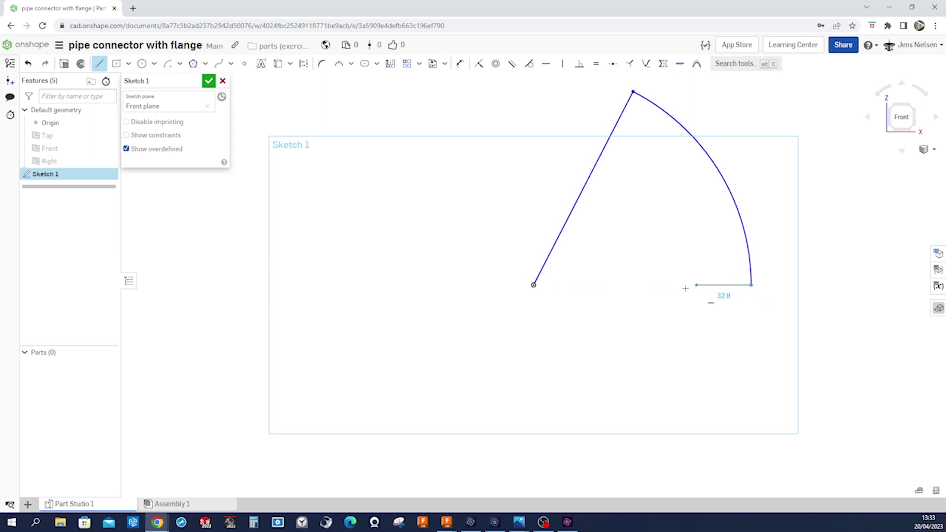
click(534, 285)
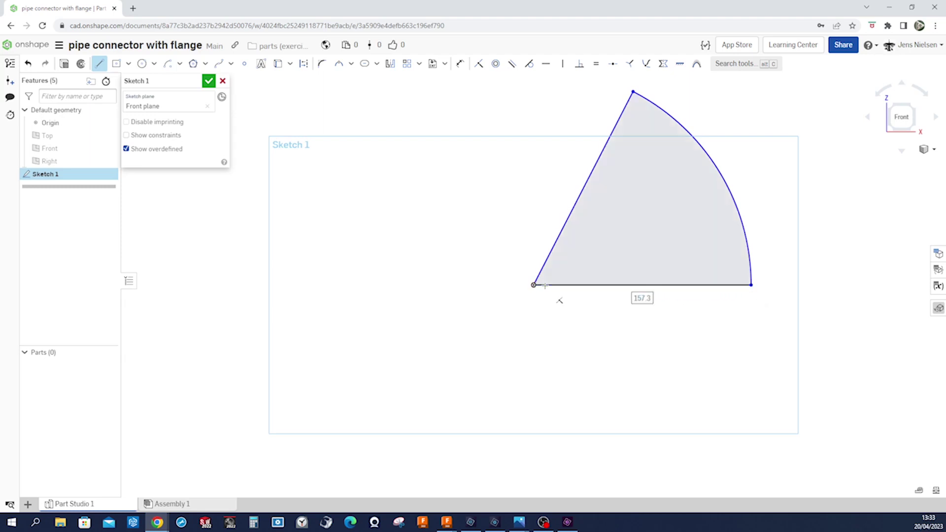
click(534, 285)
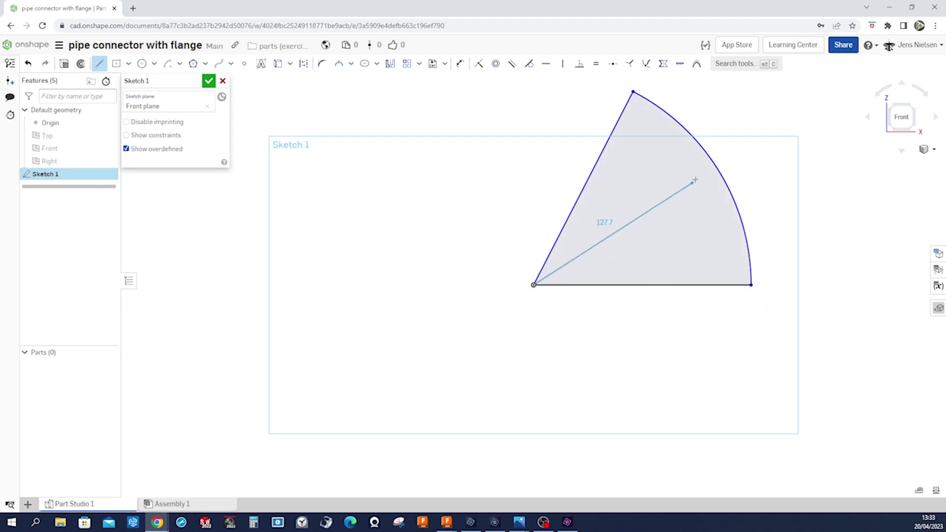
click(719, 171)
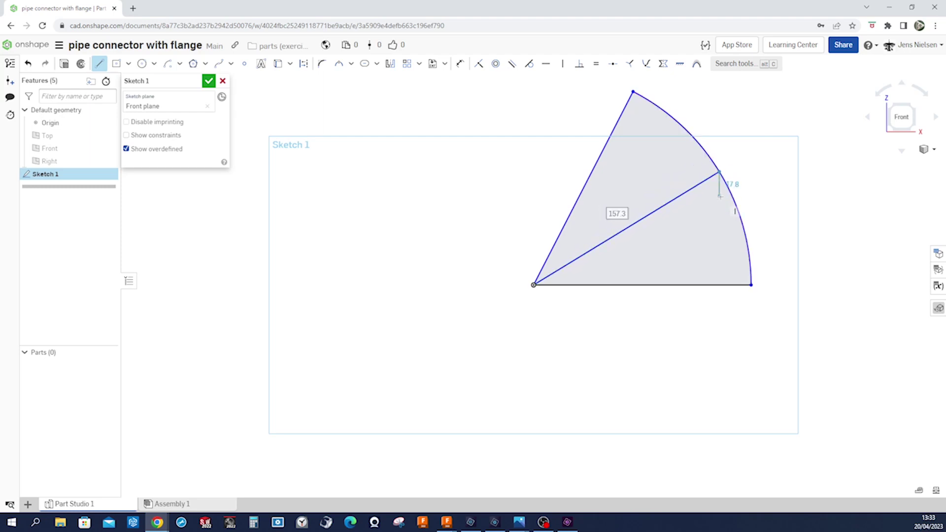
key(Escape)
drag(652, 329, 556, 215)
key(q)
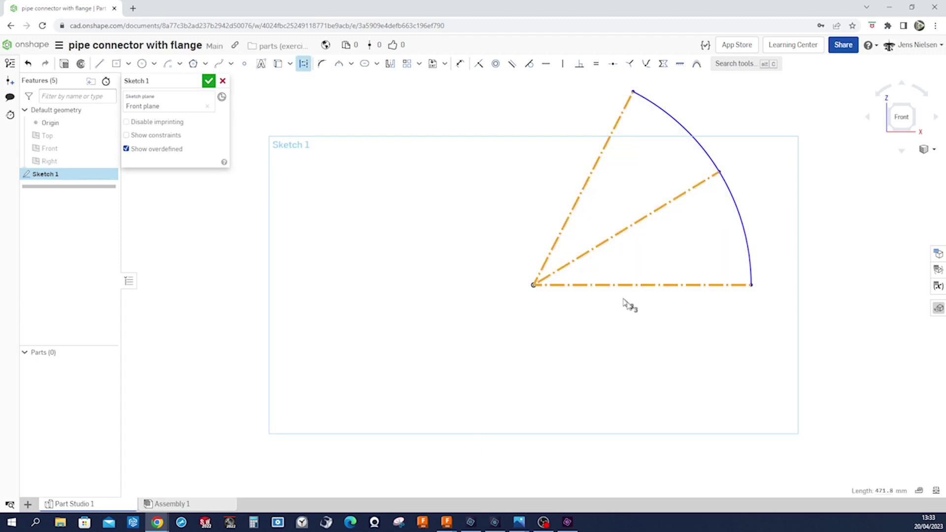
click(643, 316)
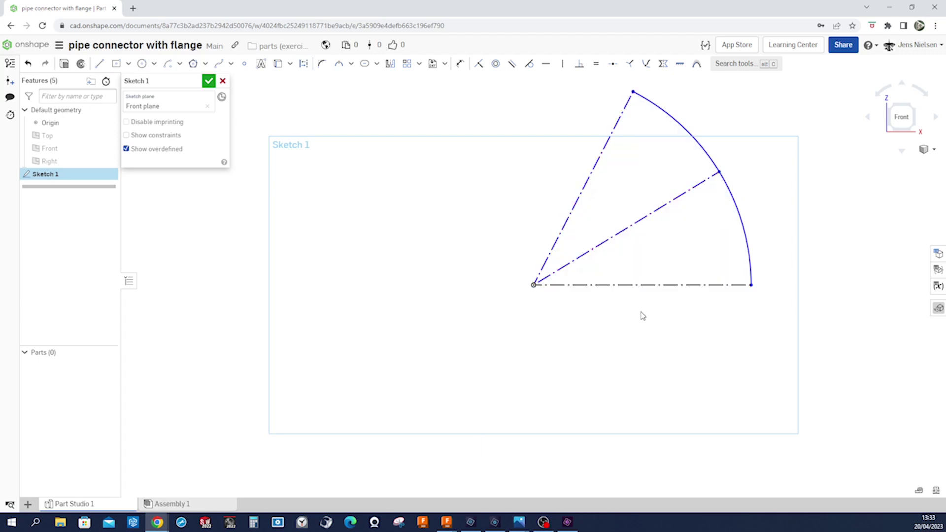
Step: Dimension the angle between the horizontal and upper construction lines as 66°
key(m)
click(632, 286)
click(586, 183)
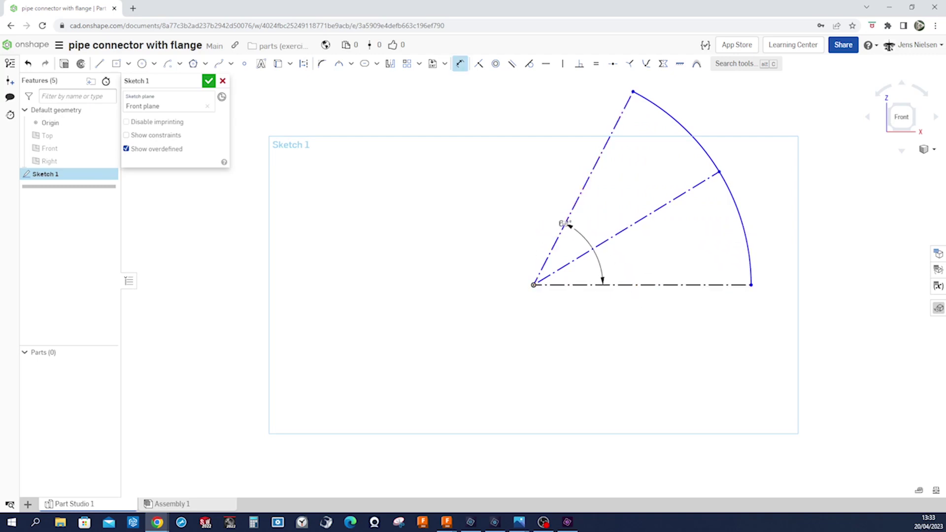
click(595, 216)
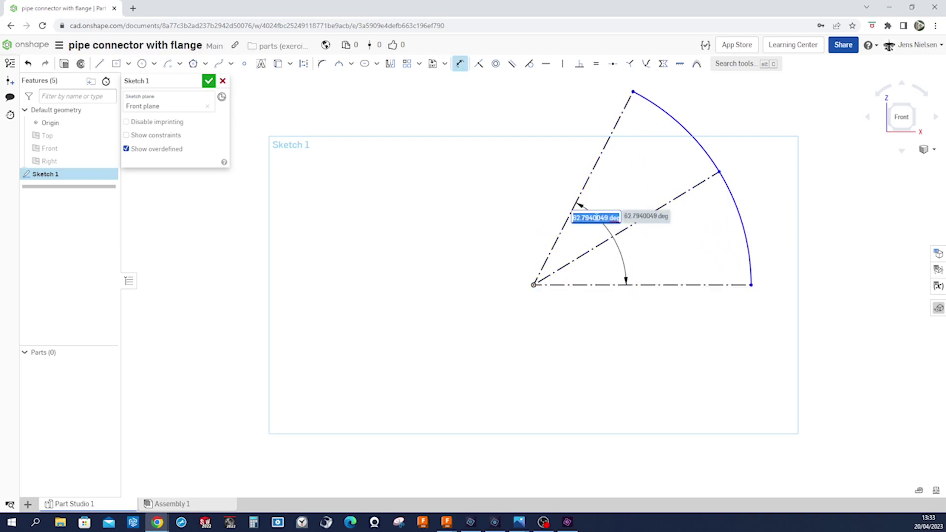
text(66)
key(Return)
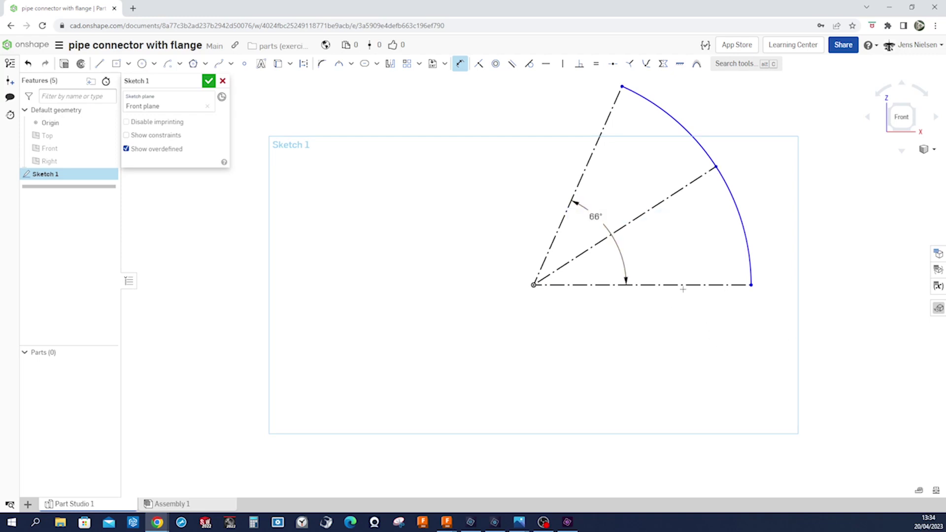
Step: Dimension the horizontal construction line to a length of 122
click(684, 286)
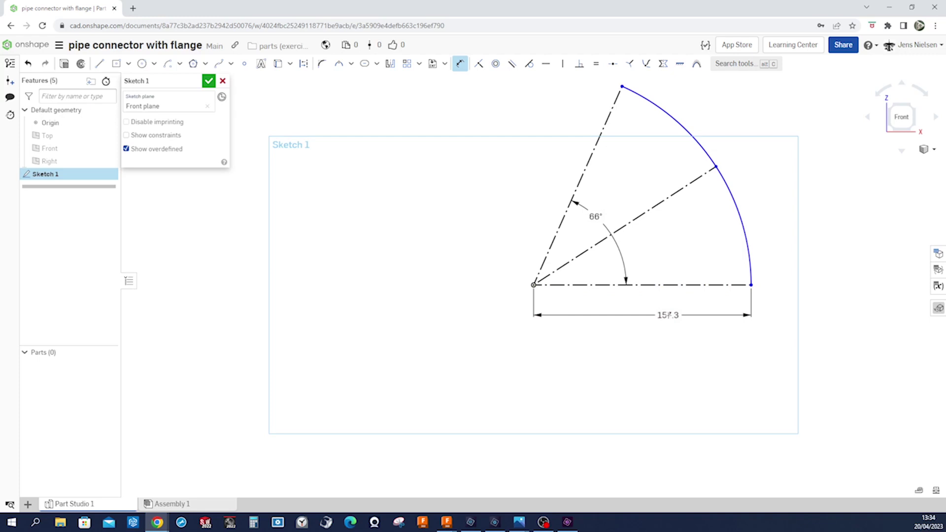
click(669, 315)
text(1)
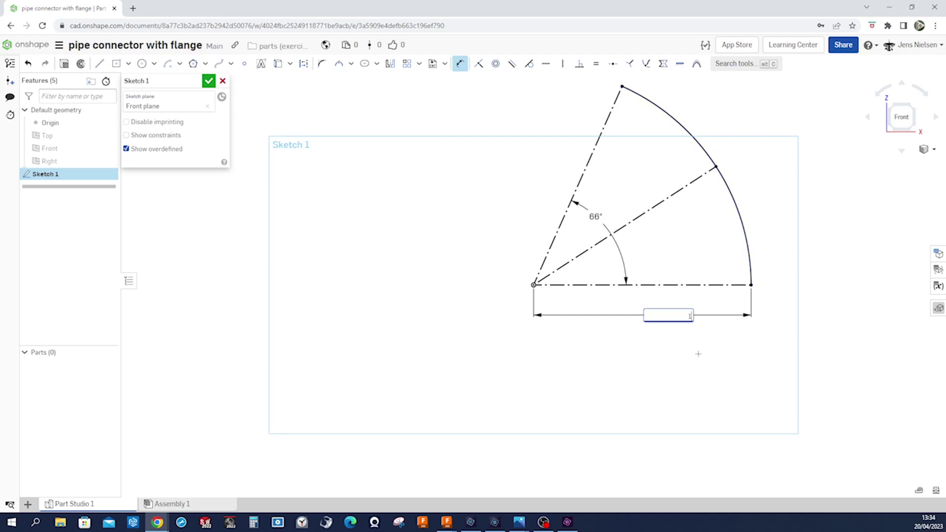
text(22)
key(Return)
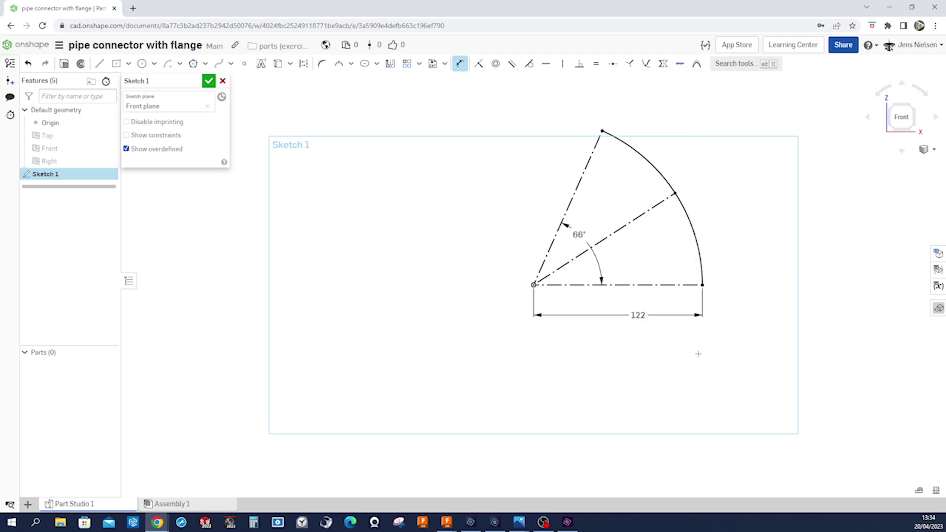
key(Escape)
Step: Accept Sketch 1 and start a new sketch on the Top plane
click(209, 82)
key(s)
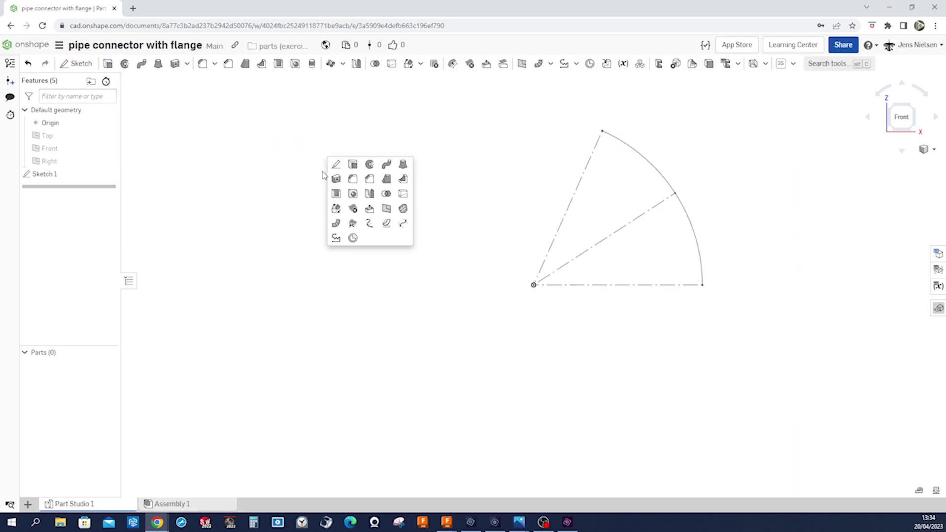
click(336, 167)
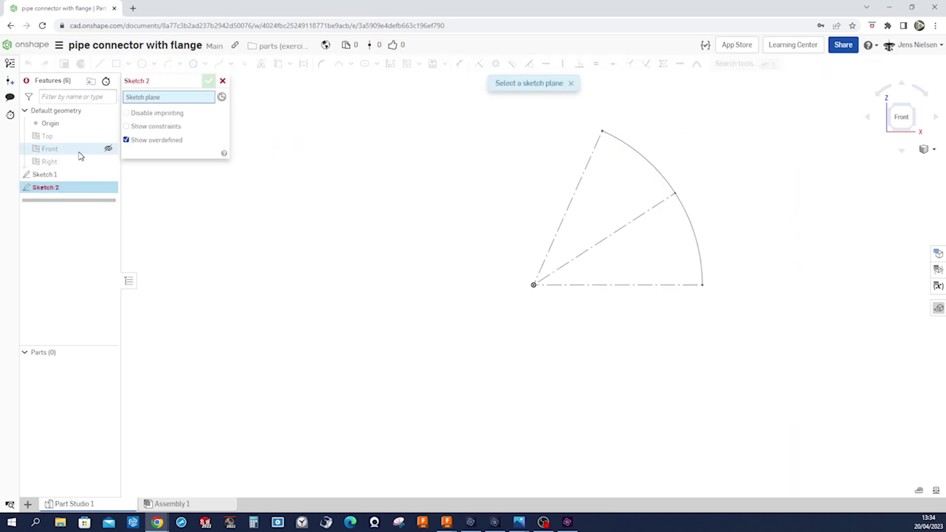
click(62, 140)
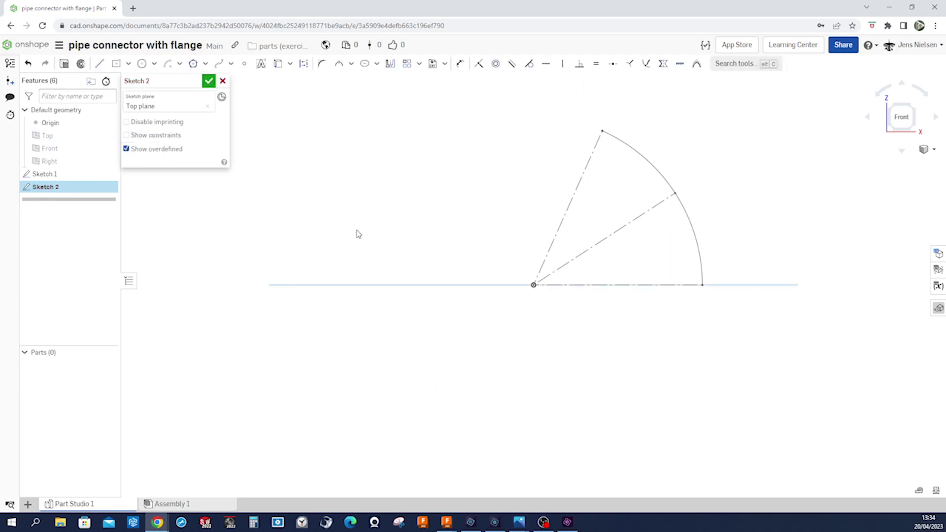
key(n)
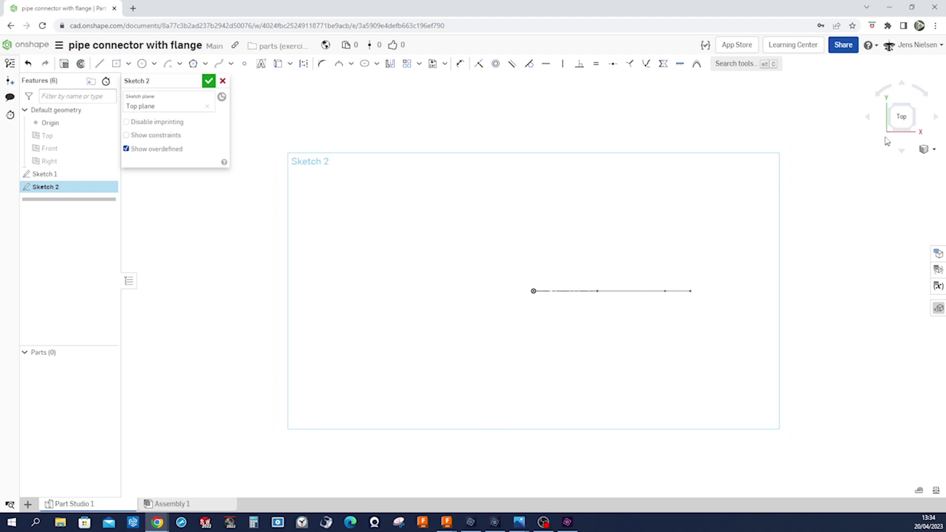
right_drag(891, 134, 764, 210)
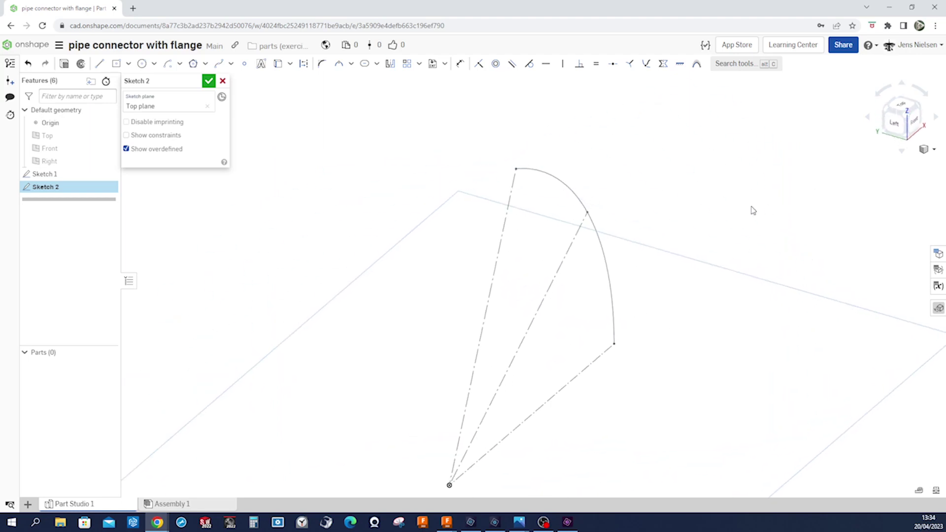
Step: Draw a Ø66 circle centred on the arc's lower endpoint
key(s)
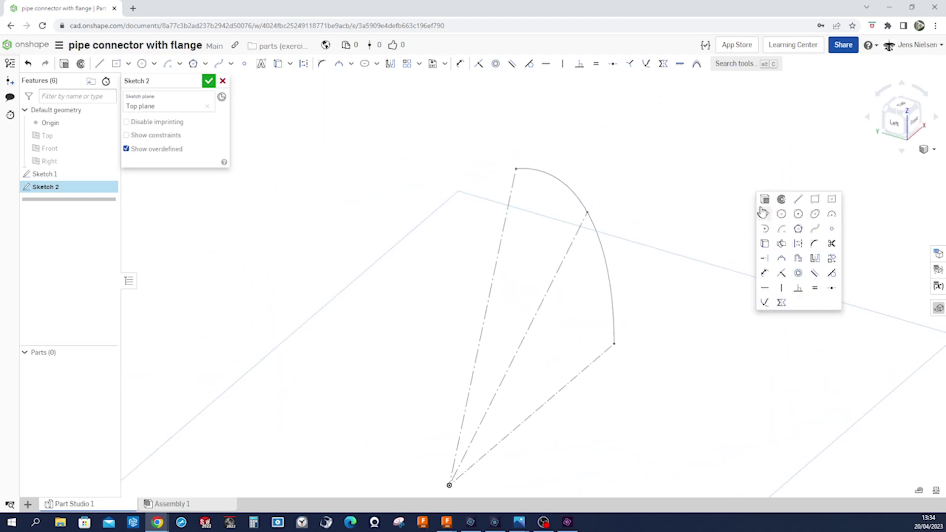
click(782, 215)
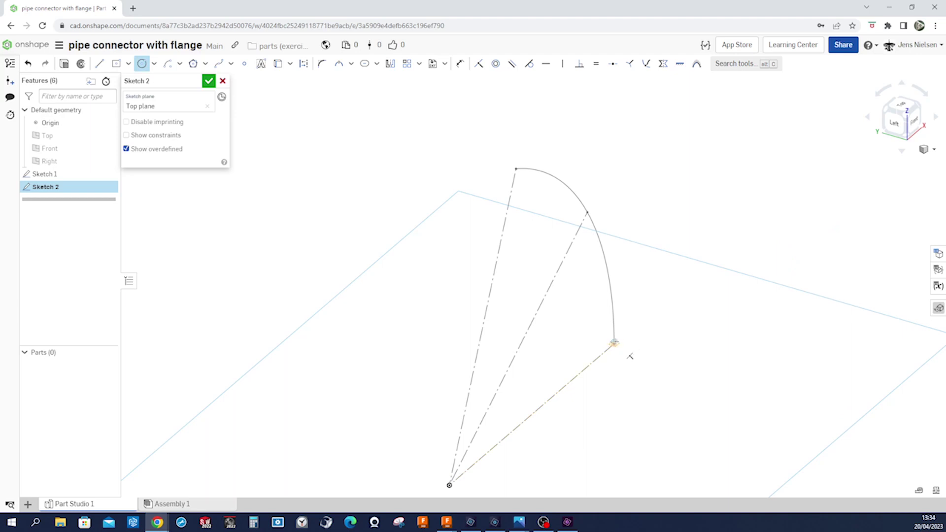
click(614, 343)
click(659, 367)
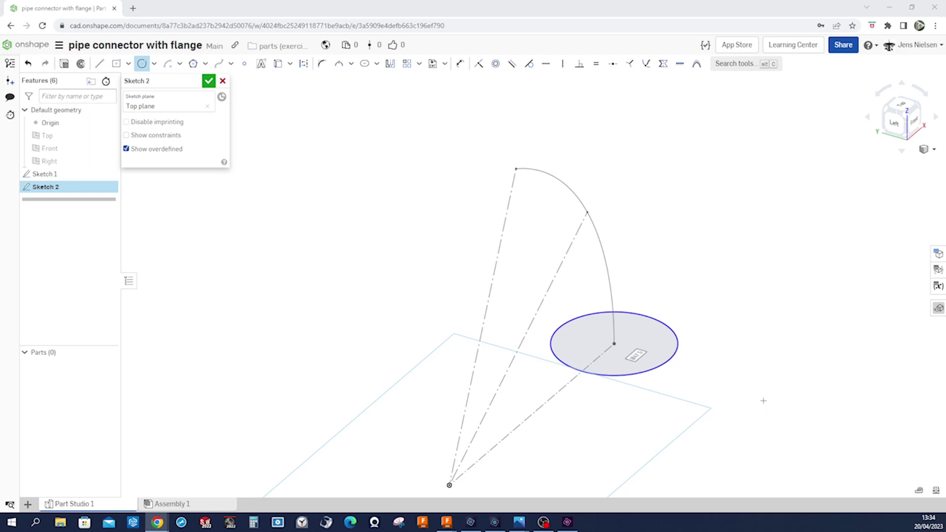
key(d)
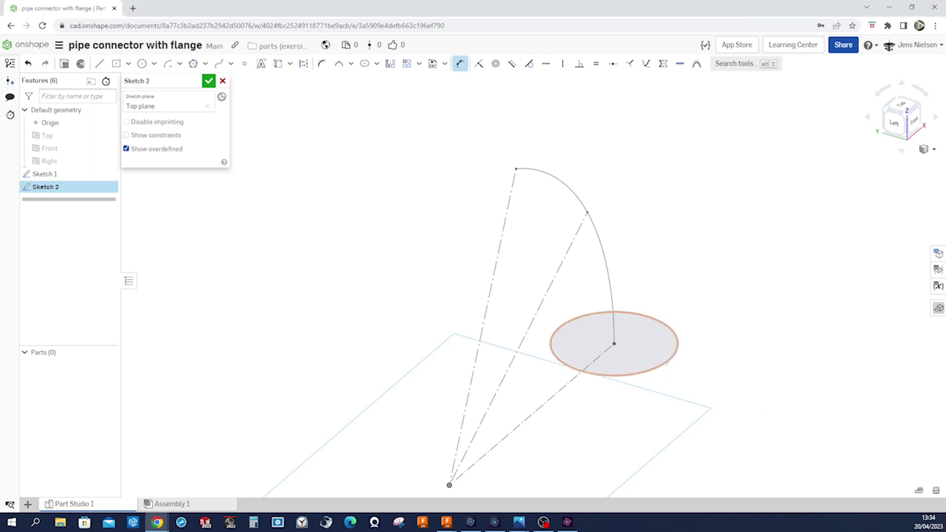
click(676, 356)
click(684, 367)
text(6)
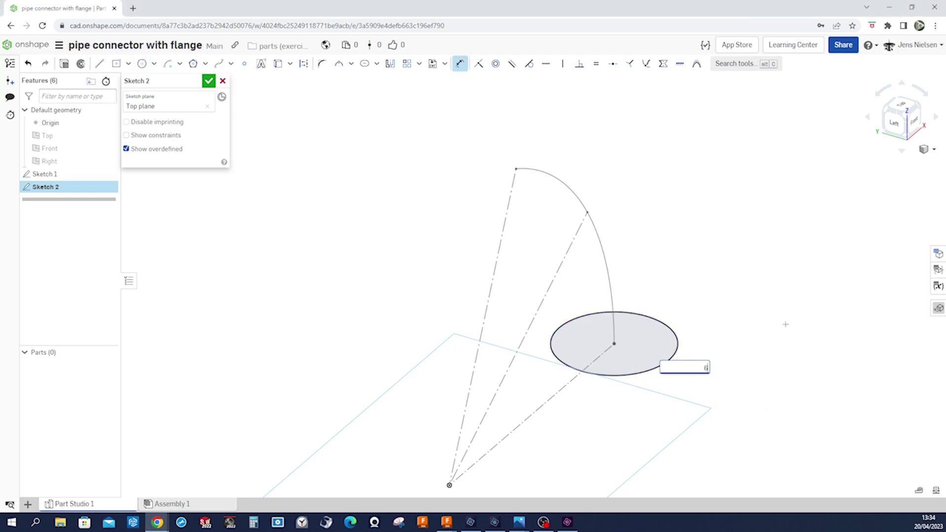
text(6)
key(Return)
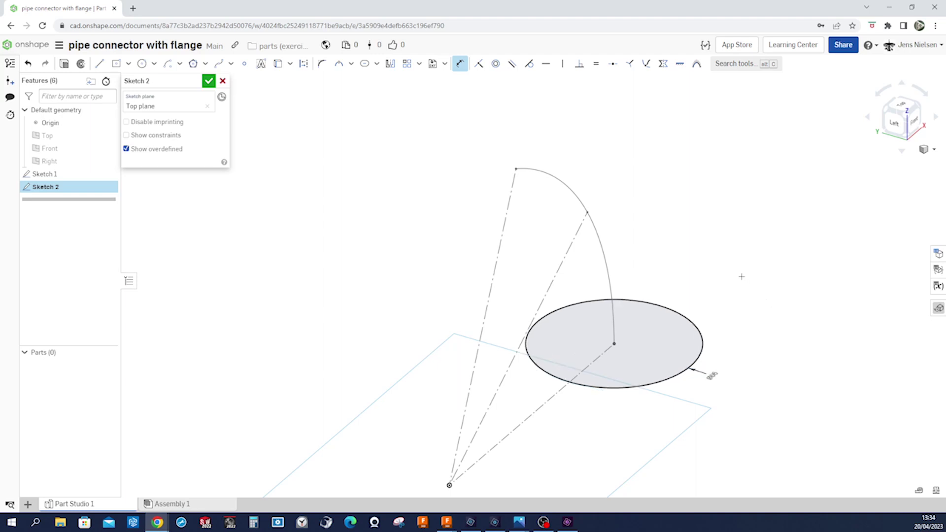
Step: Offset the Ø66 circle outward by 6 mm and by 36 mm
key(u)
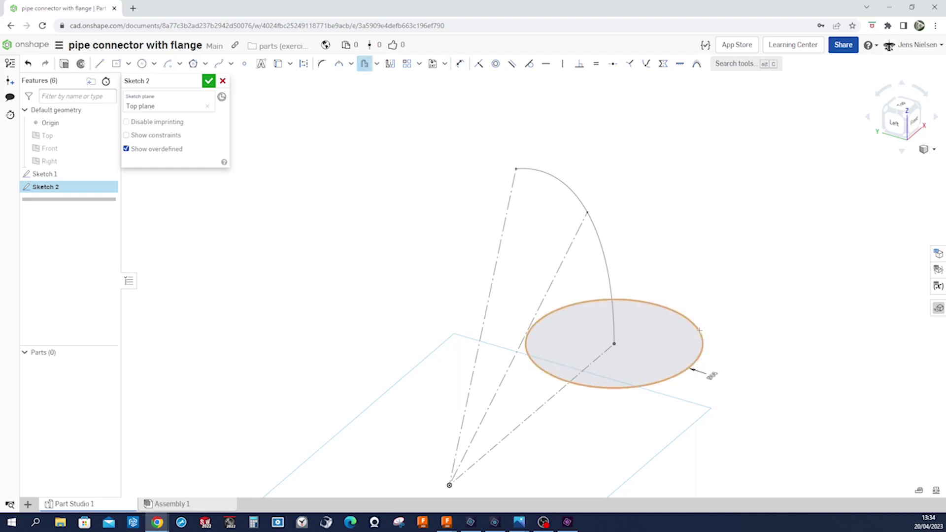
click(713, 328)
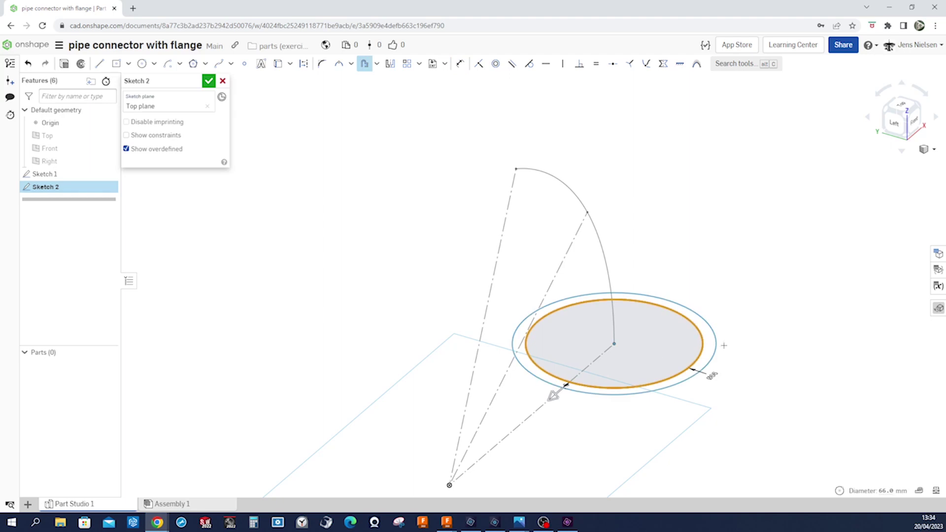
click(724, 346)
text(6)
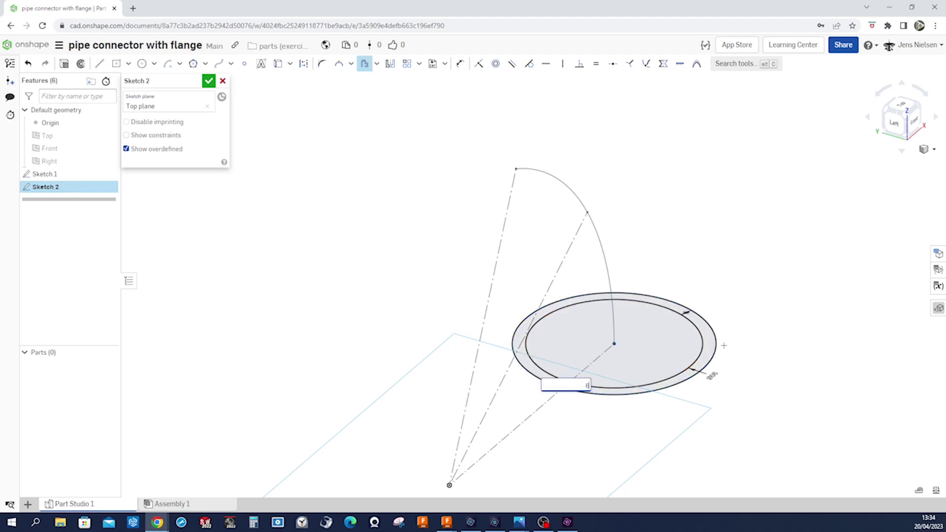
key(Return)
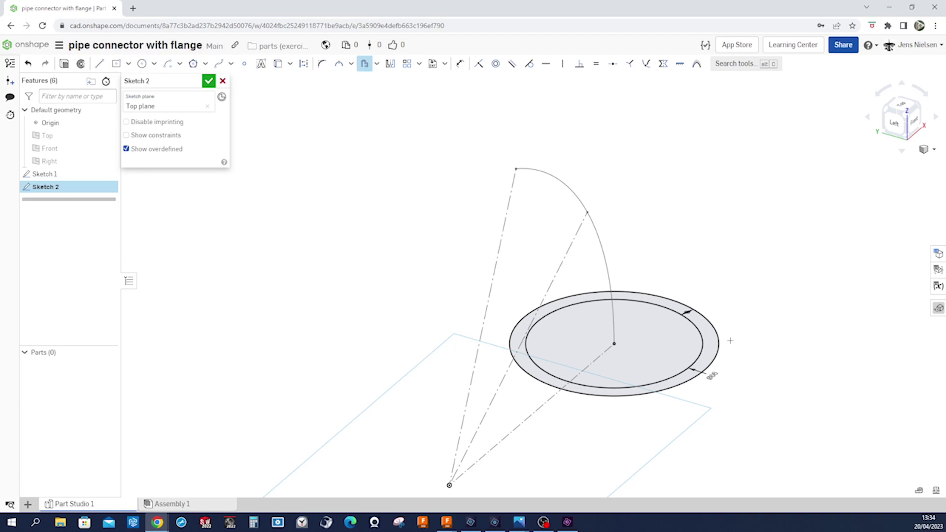
key(Escape)
key(o)
click(702, 344)
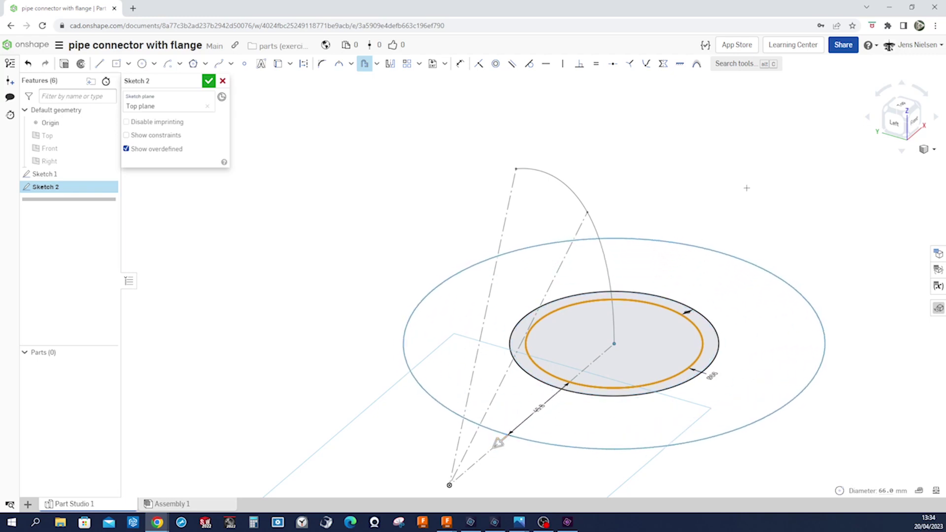
click(497, 442)
text(3)
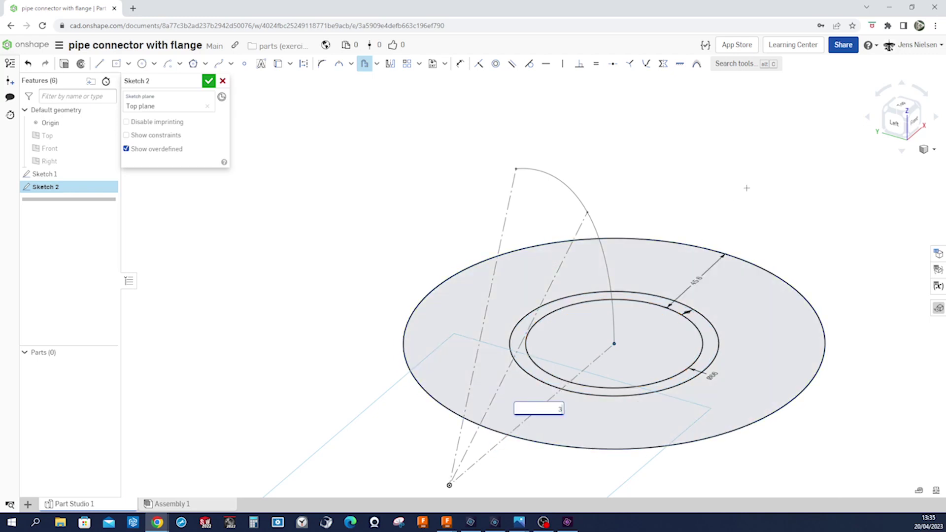
text(6)
key(Return)
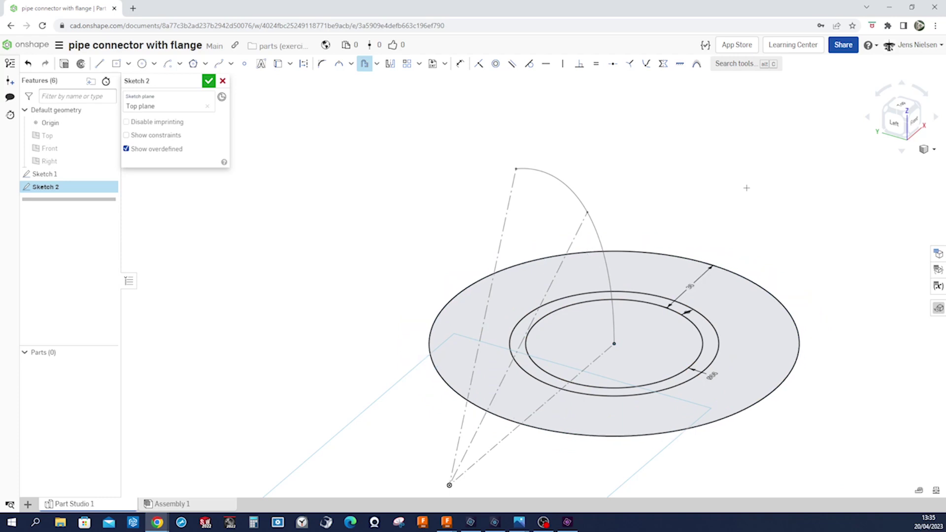
key(shift+7)
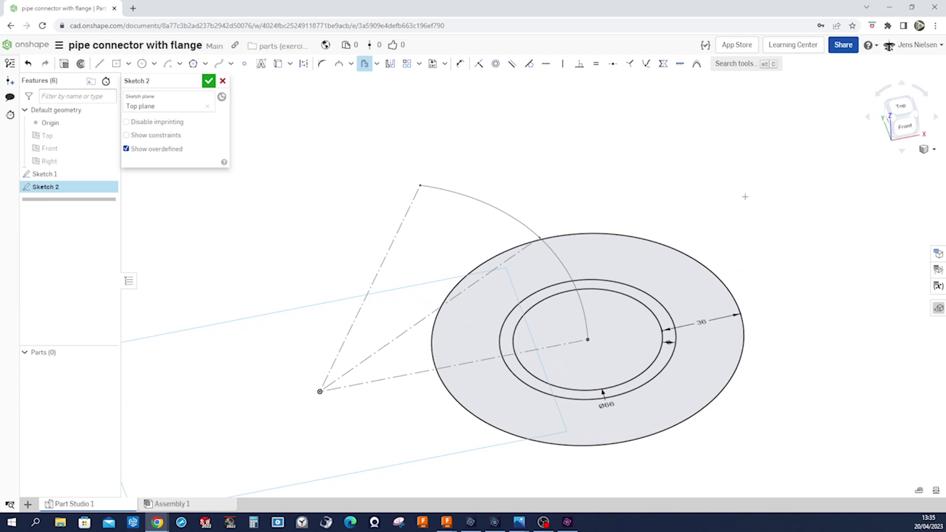
scroll(711, 297, up, 3)
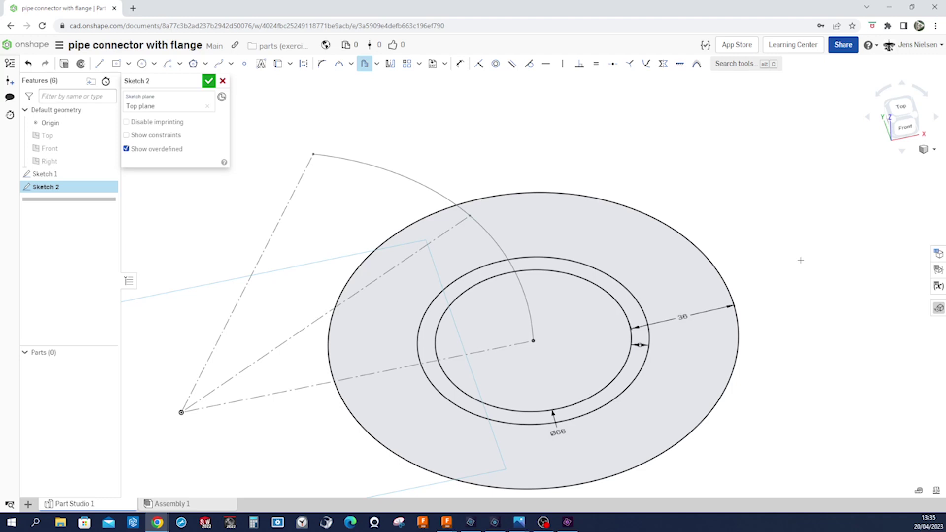
Step: Draw a Ø105.6 circle at the flange centre and make it construction
key(s)
click(832, 273)
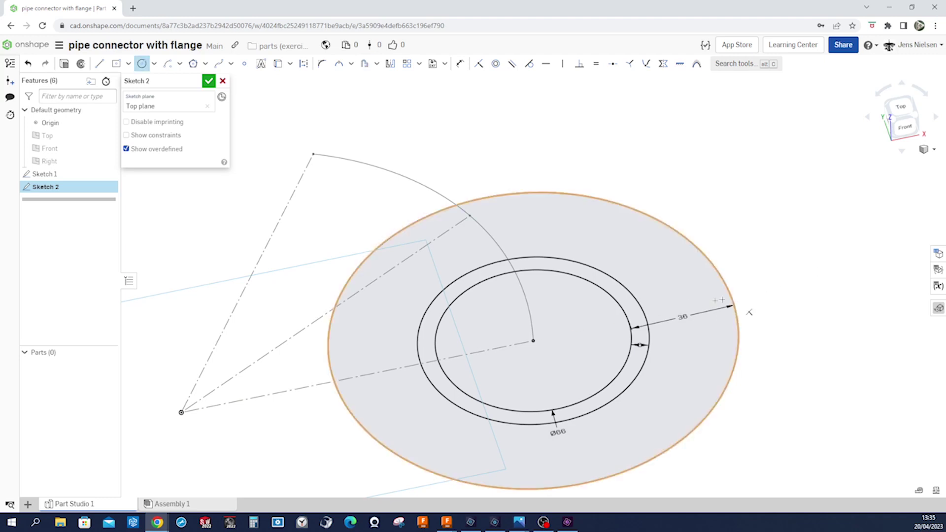
click(533, 341)
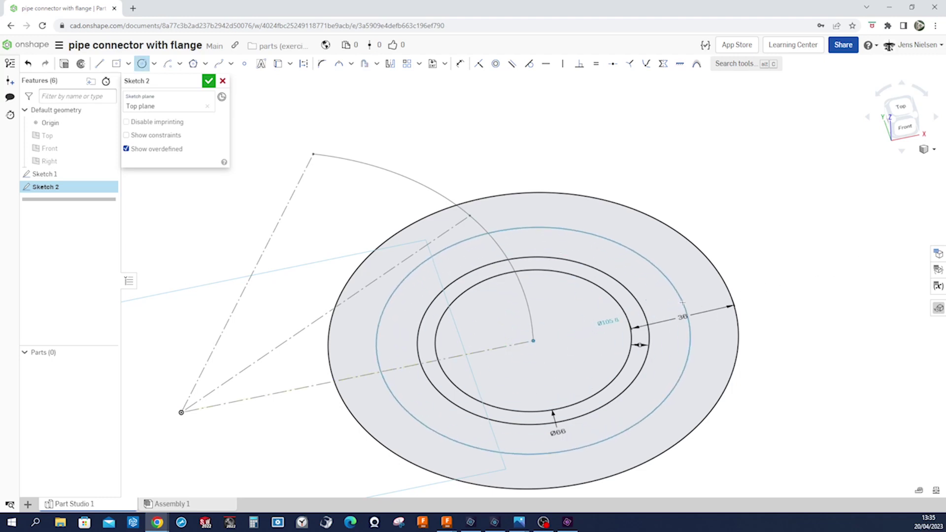
click(682, 302)
key(Escape)
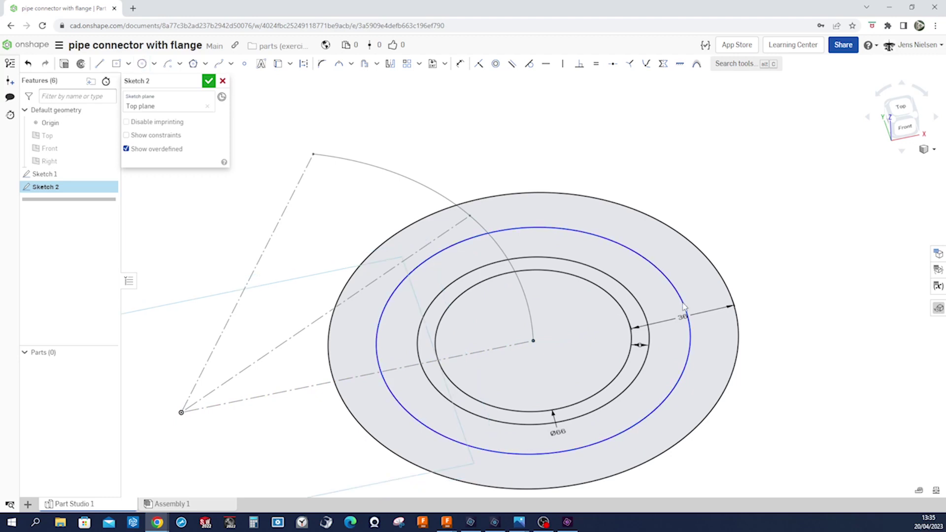
click(684, 305)
key(d)
key(q)
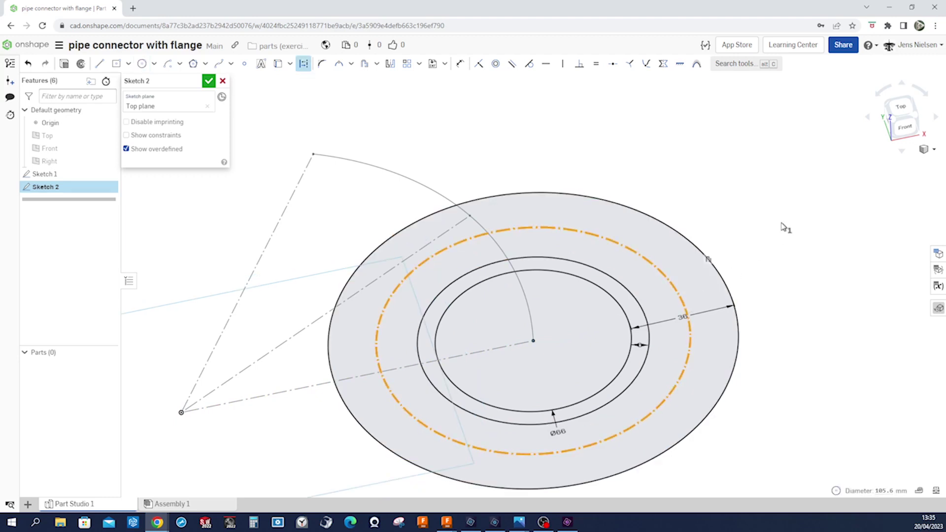
key(Escape)
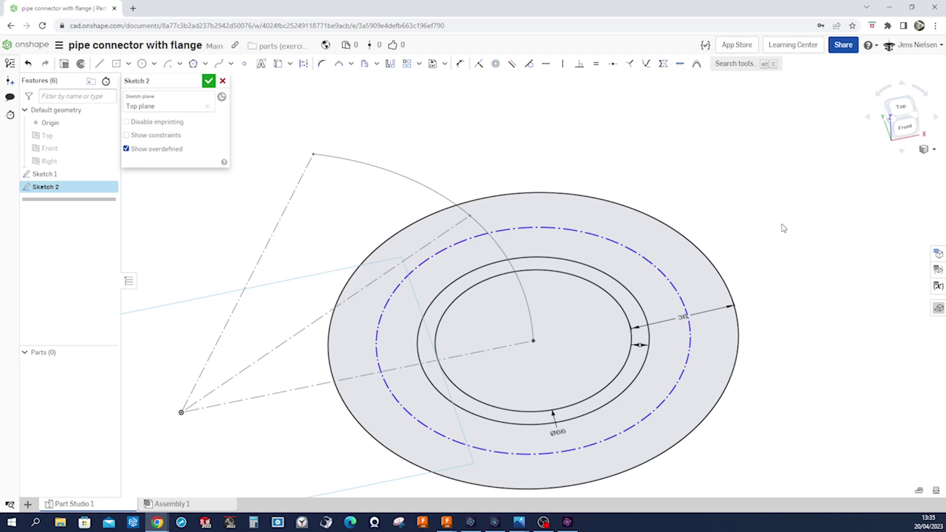
Step: Dimension the bolt circle 18 mm from the outer flange edge
key(d)
click(685, 302)
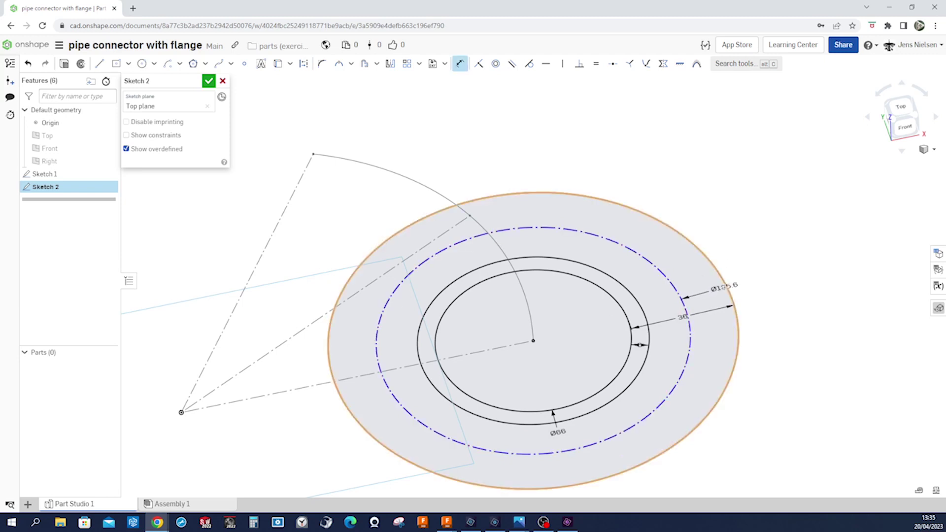
click(738, 303)
click(717, 269)
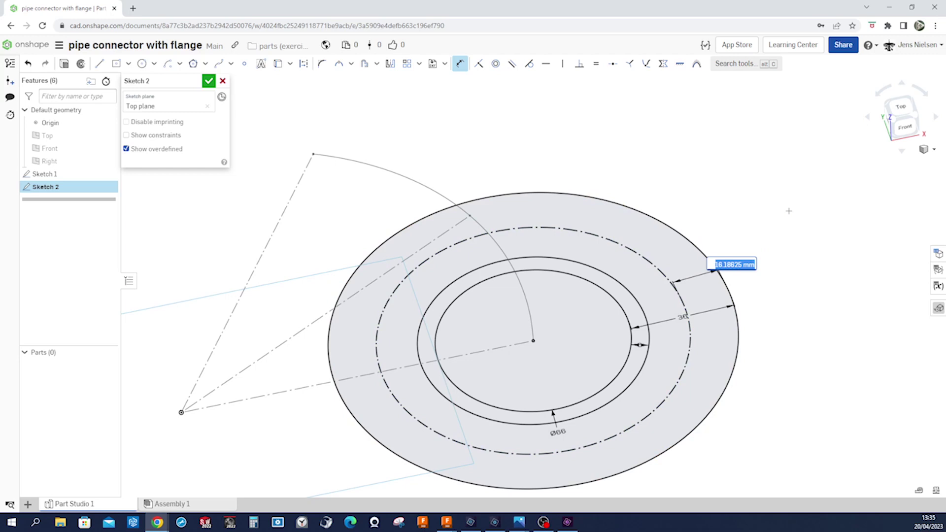
text(18)
key(Return)
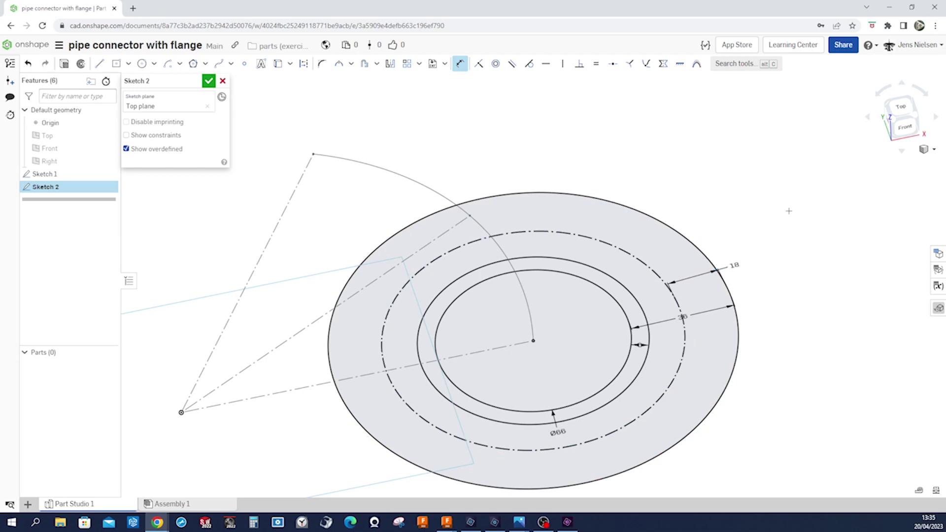
Step: Draw a hole circle centred on the bolt circle and dimension it Ø8
right_click(789, 211)
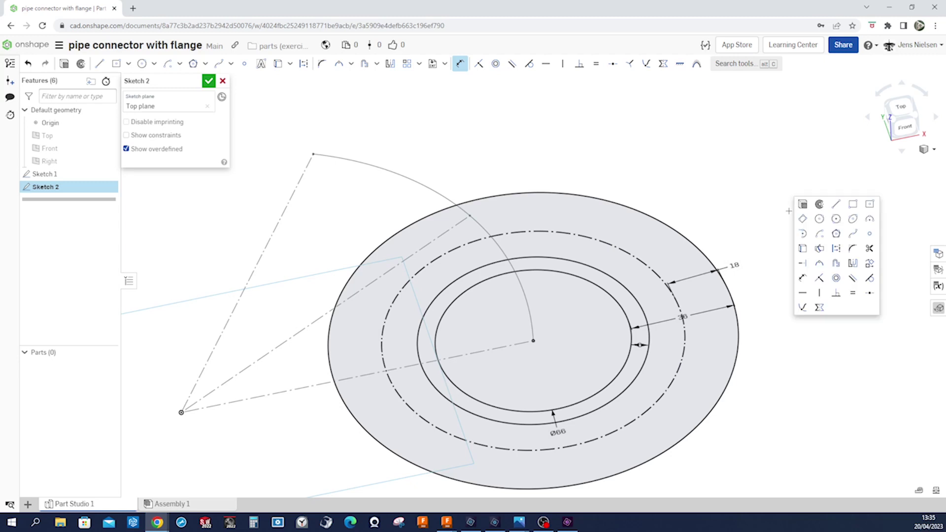
click(817, 223)
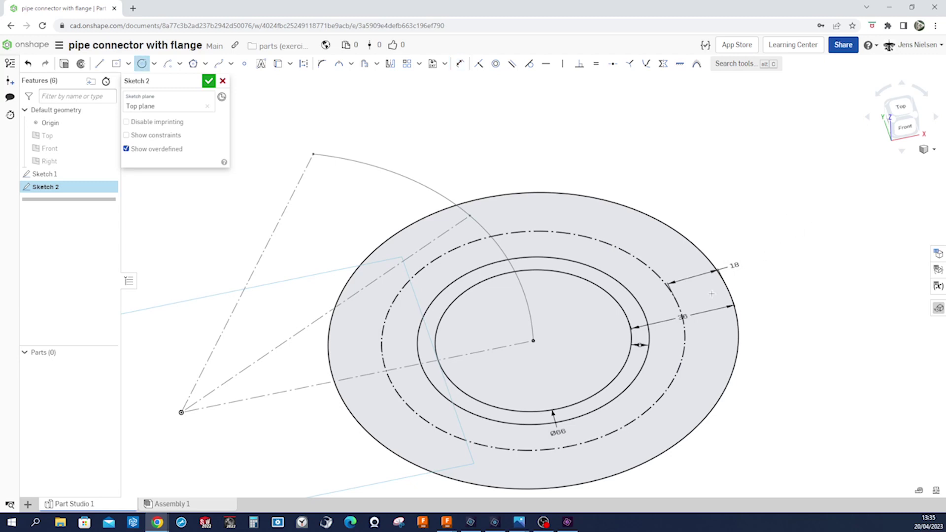
click(681, 310)
key(Escape)
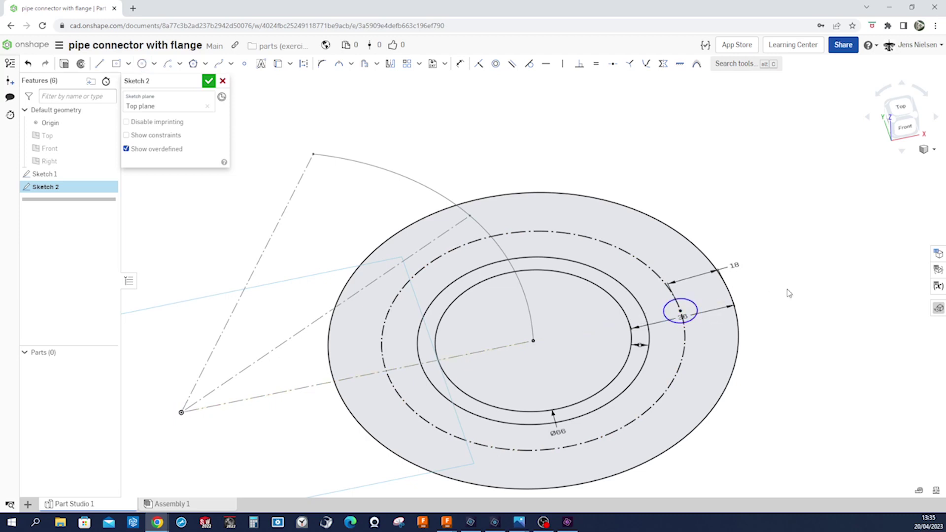
key(u)
click(697, 309)
click(702, 326)
text(8)
key(Return)
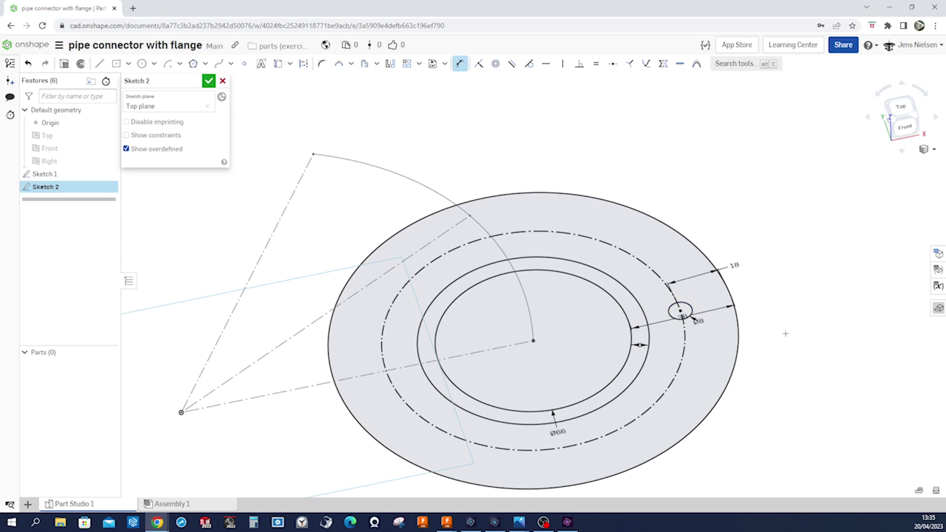
key(Escape)
Step: Tilt the view back into 3D and accept Sketch 2
key(n)
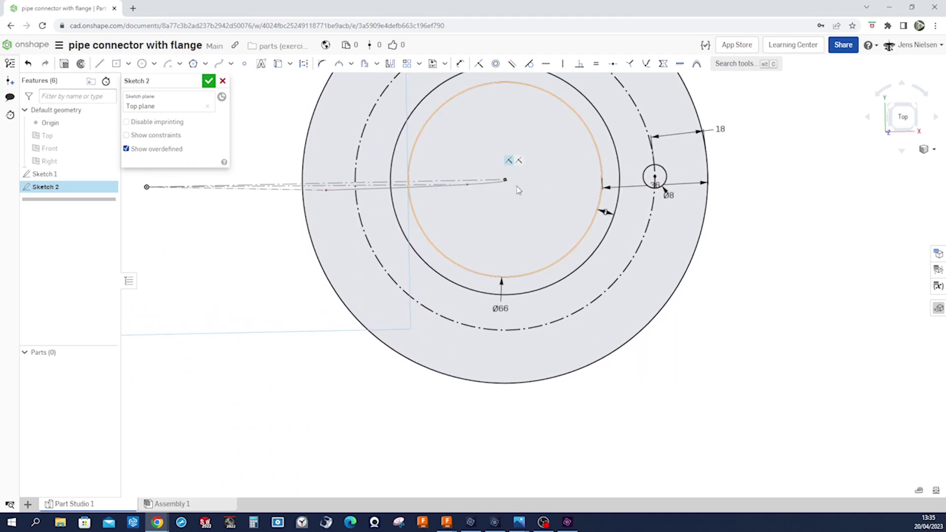
mouse_move(522, 190)
right_down()
mouse_move(749, 237)
mouse_move(744, 211)
mouse_move(625, 180)
right_up()
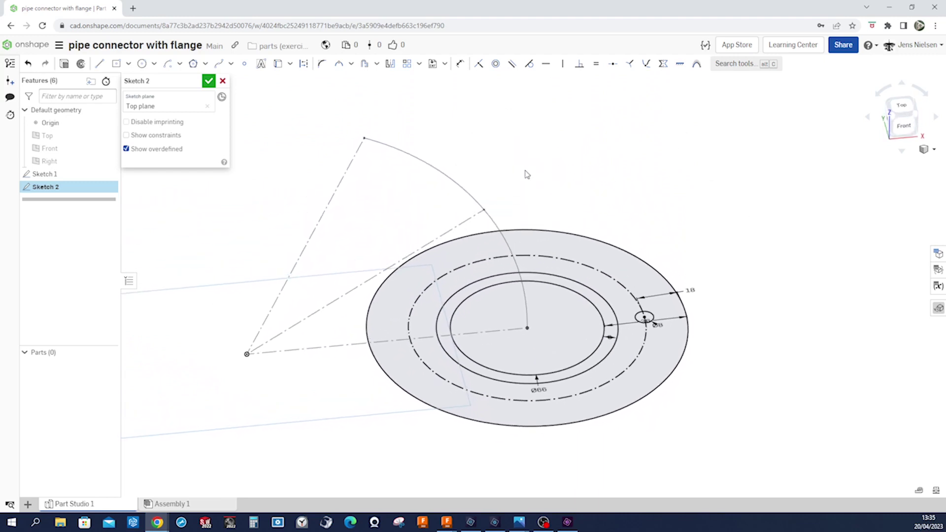
click(209, 81)
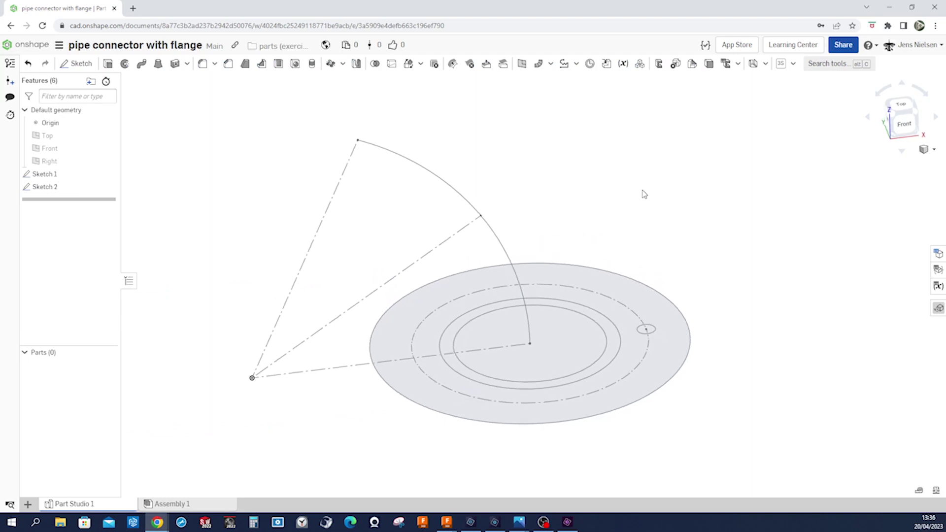
Step: Sweep the Sketch 2 ring between the inner circles along the Sketch 1 arc into a pipe
click(141, 64)
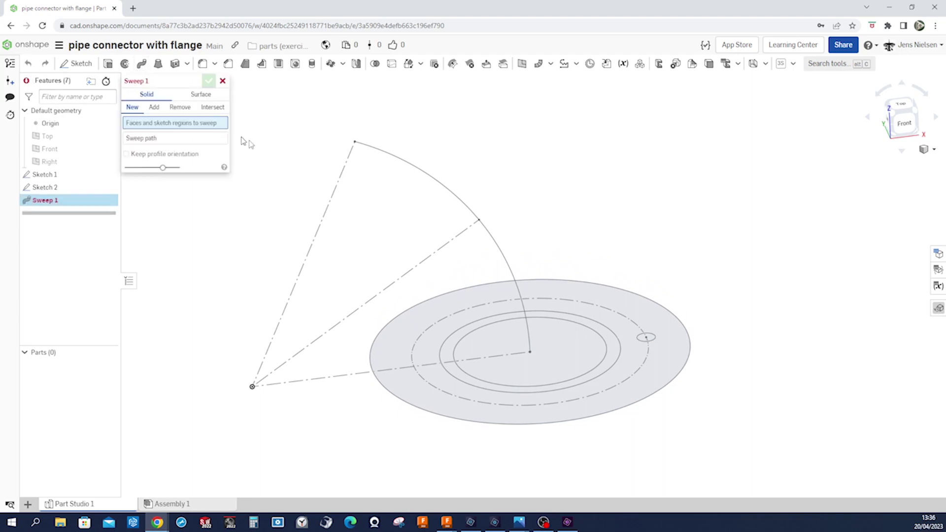
right_drag(243, 141, 452, 319)
click(448, 322)
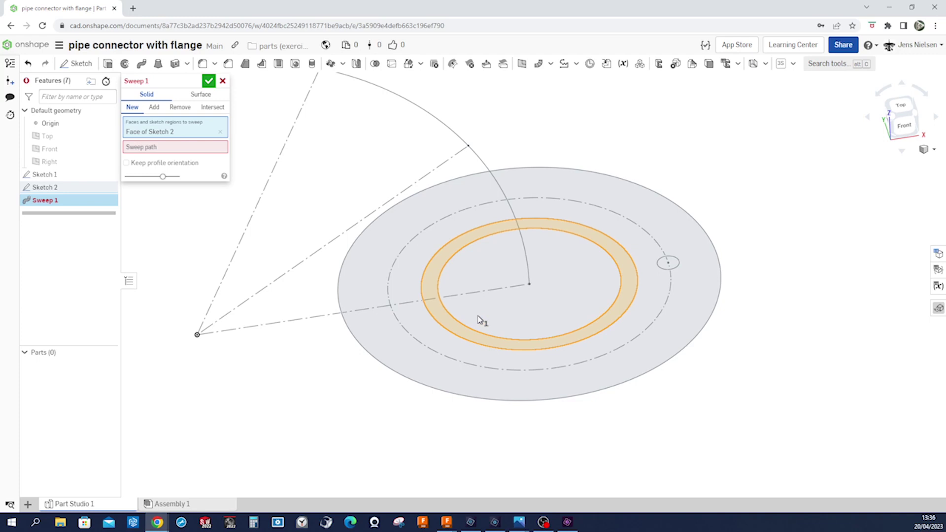
click(207, 146)
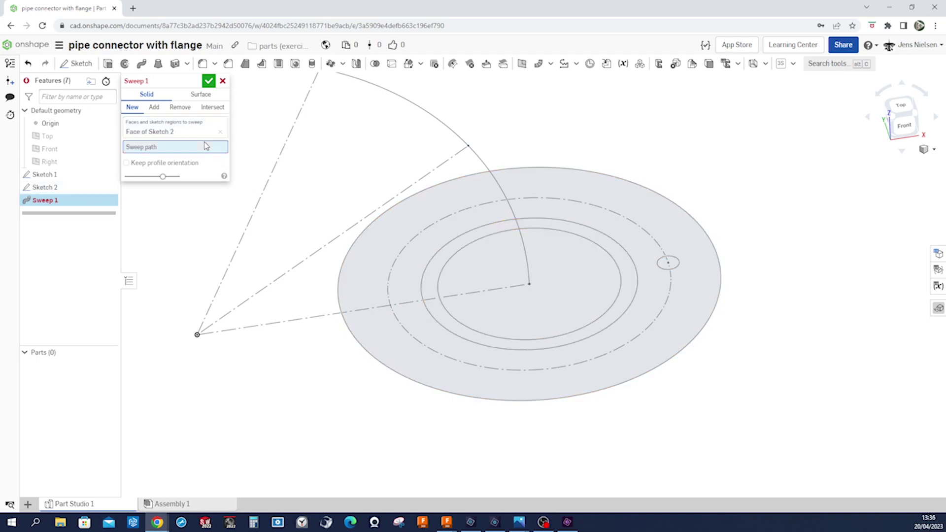
click(482, 168)
mouse_move(481, 167)
right_down()
mouse_move(245, 161)
mouse_move(190, 127)
right_up()
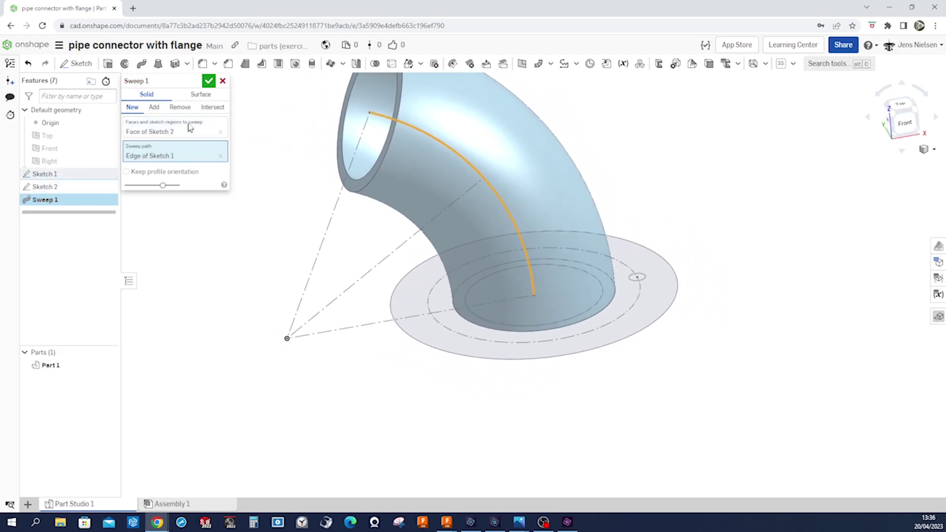
click(209, 81)
right_drag(167, 261, 238, 352)
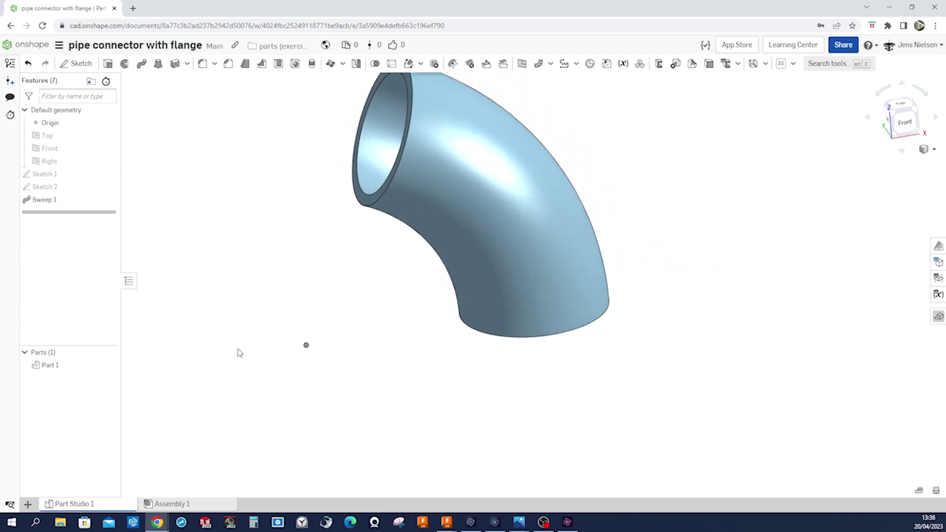
Step: Rename Part 1 to 'pipe' and give it a yellow appearance
right_click(72, 366)
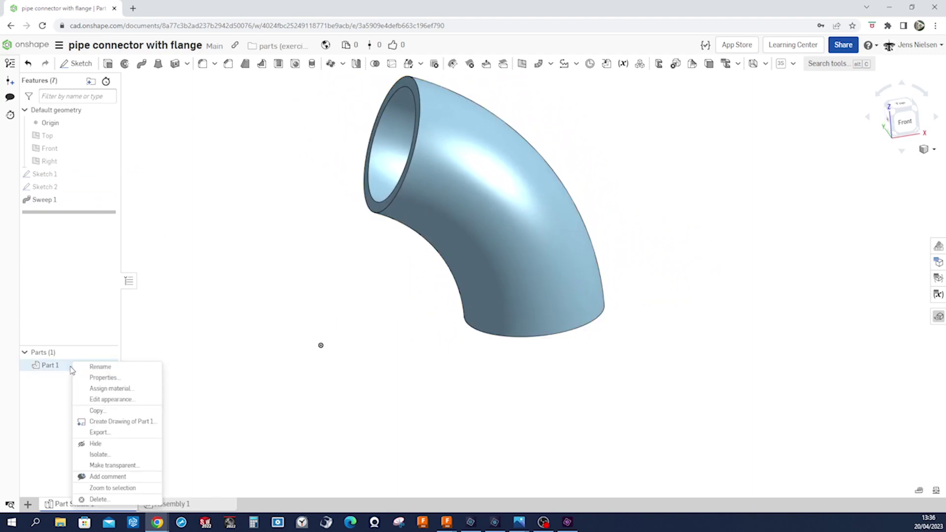
click(99, 368)
text(pip)
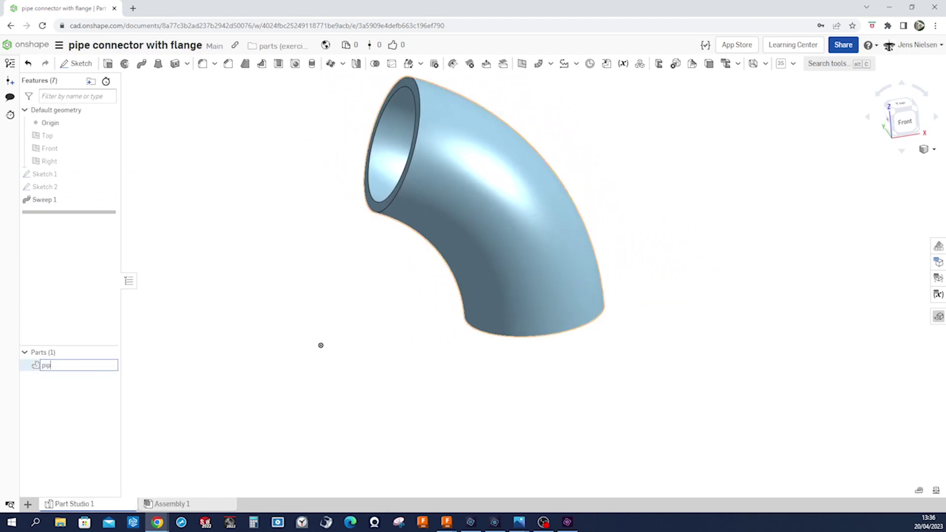
text(e)
key(Return)
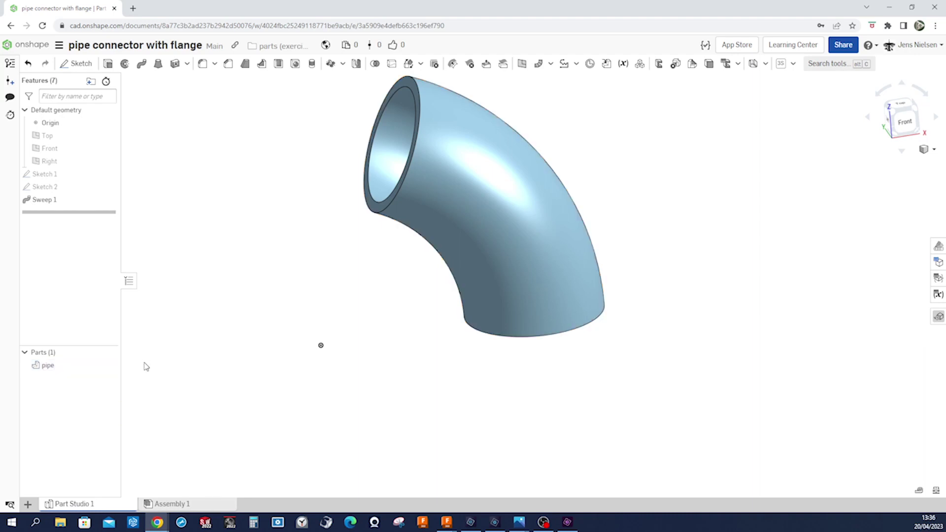
right_click(52, 369)
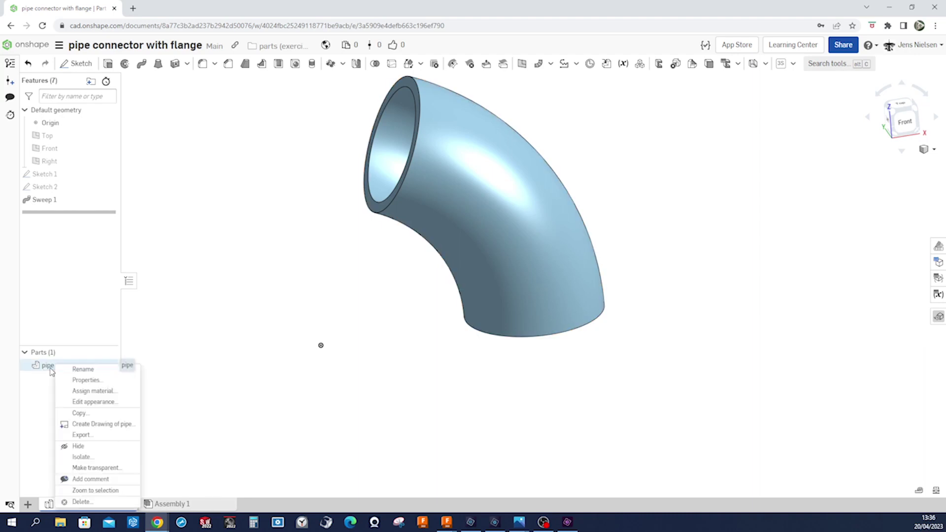
click(82, 402)
click(176, 367)
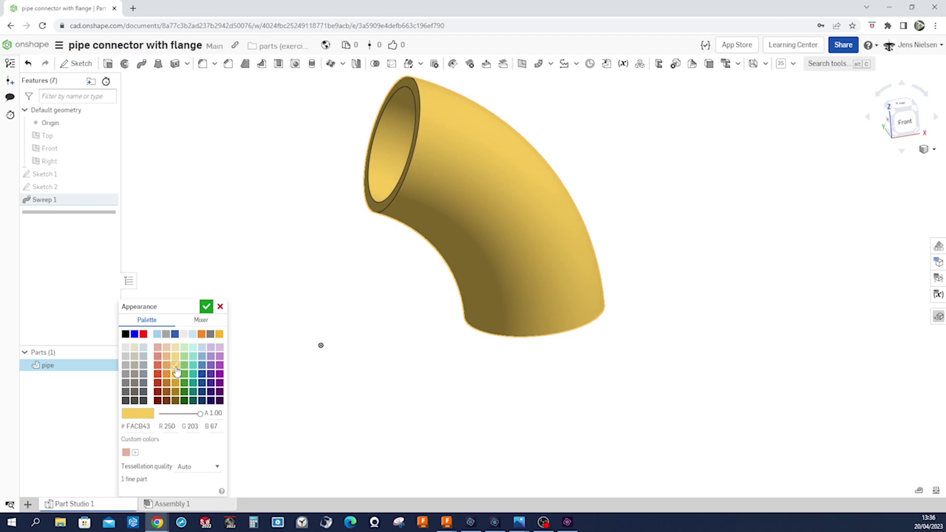
click(206, 307)
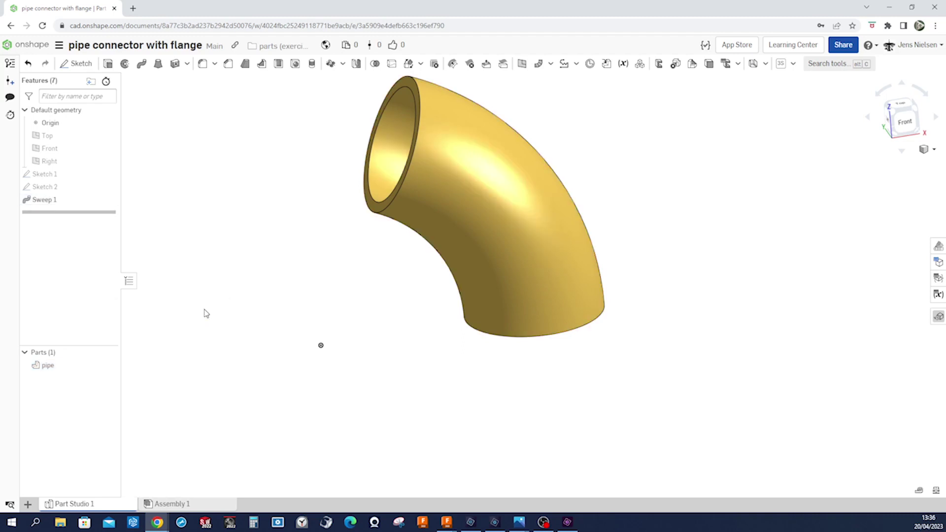
Step: Show Sketch 1 and Sketch 2 again over the pipe
click(108, 174)
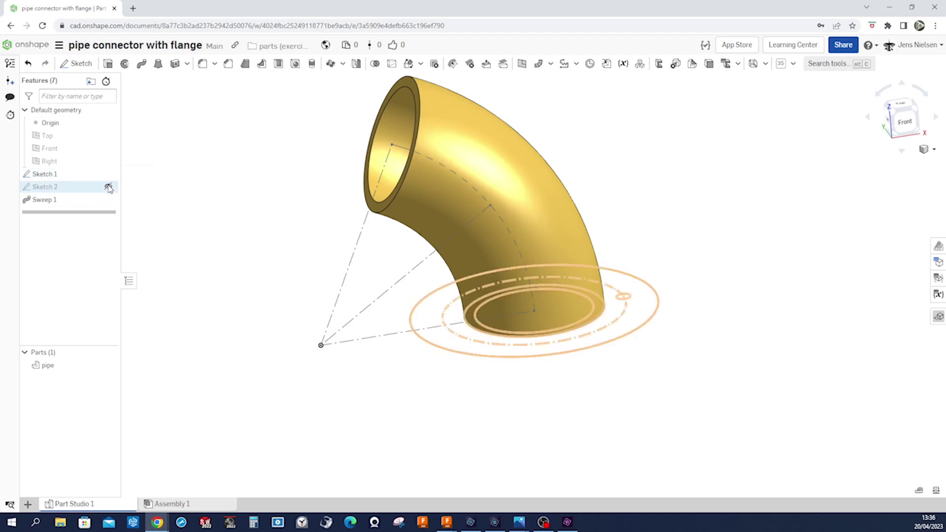
click(108, 187)
right_drag(619, 412, 662, 386)
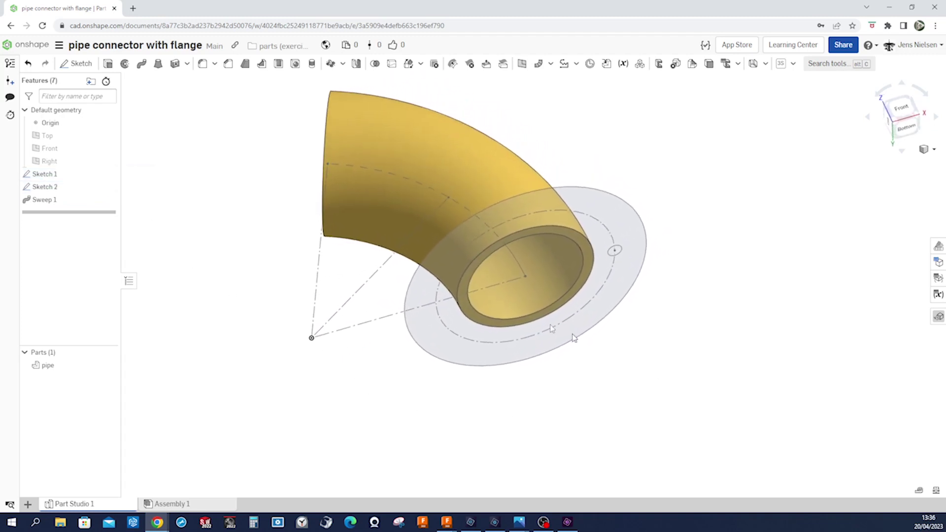
Step: Extrude the three Sketch 2 flange regions 12 mm in the flipped direction onto the pipe end
click(108, 63)
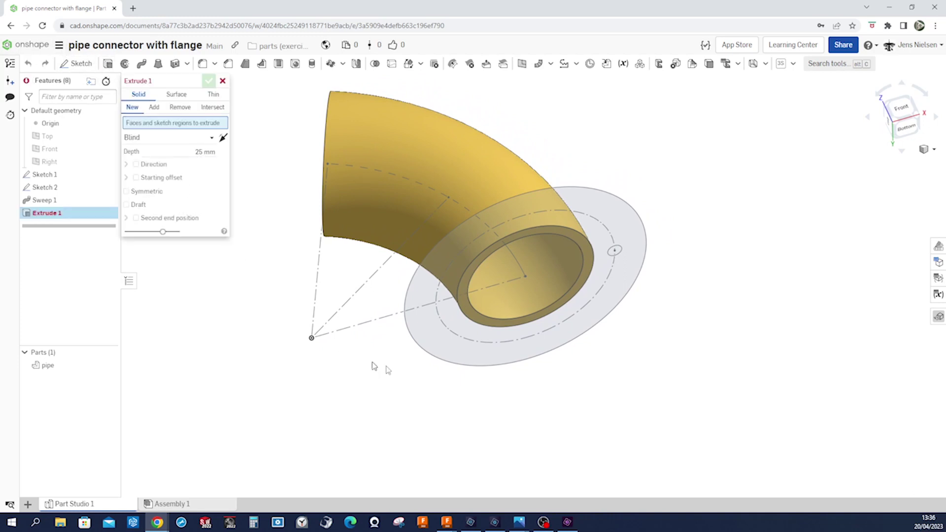
click(443, 348)
scroll(496, 353, up, 3)
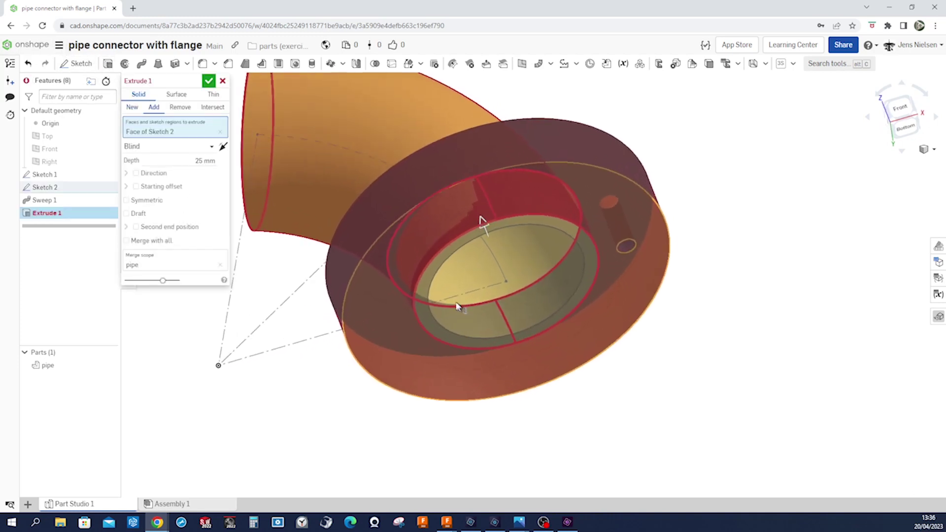
click(416, 287)
key(n)
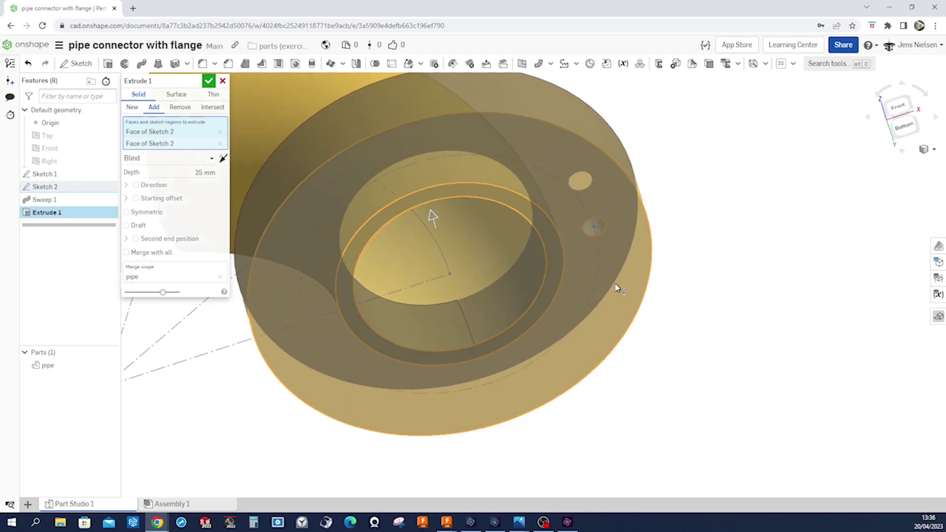
click(541, 206)
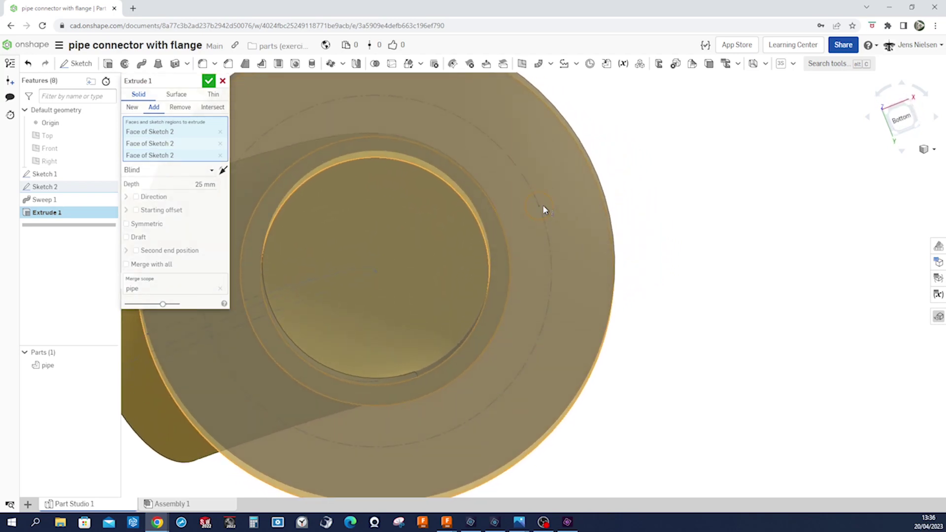
scroll(434, 211, down, 5)
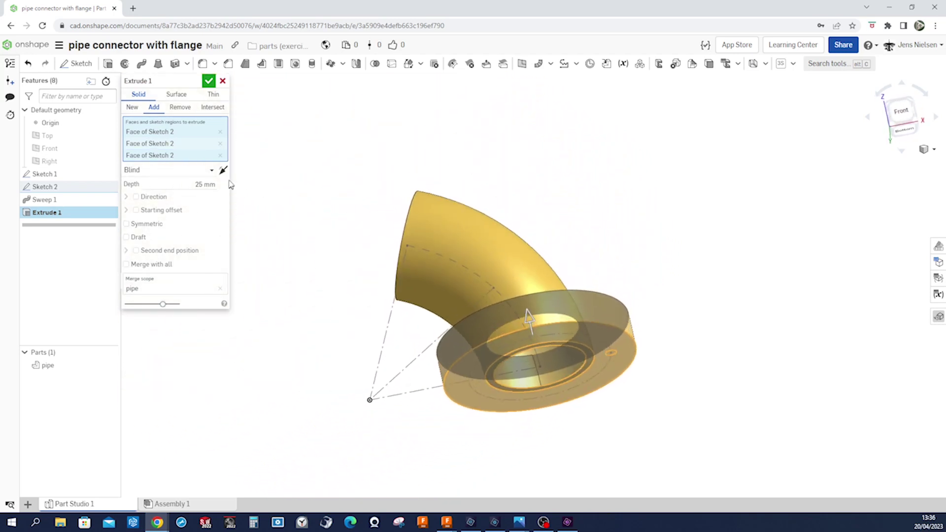
click(224, 175)
key(Up)
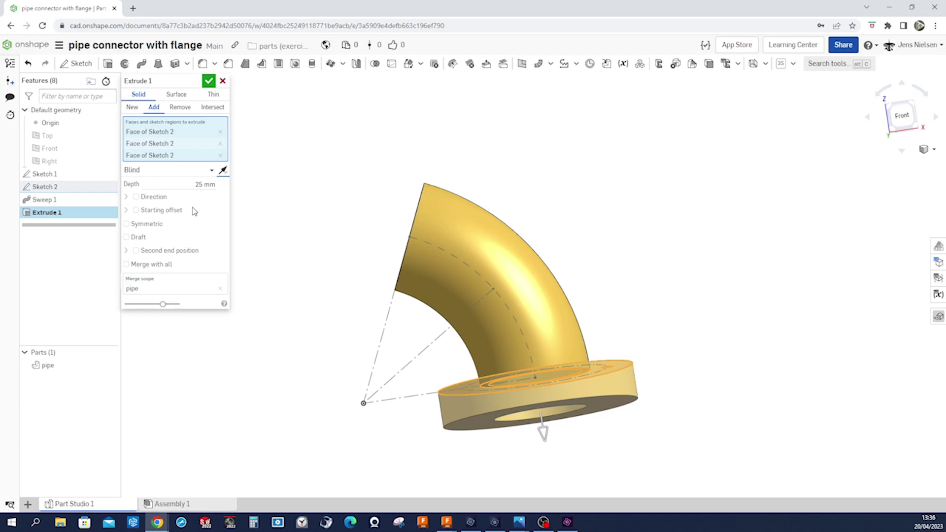
click(203, 184)
text(12)
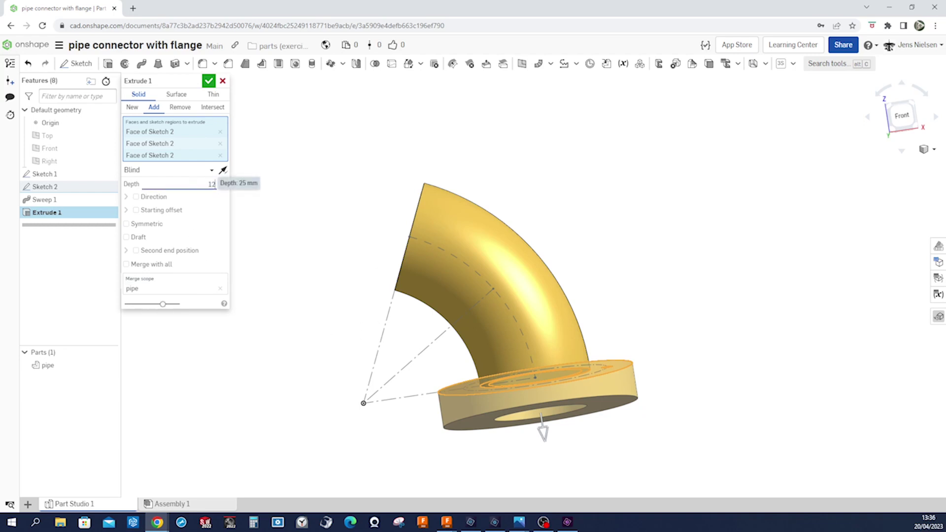
key(Return)
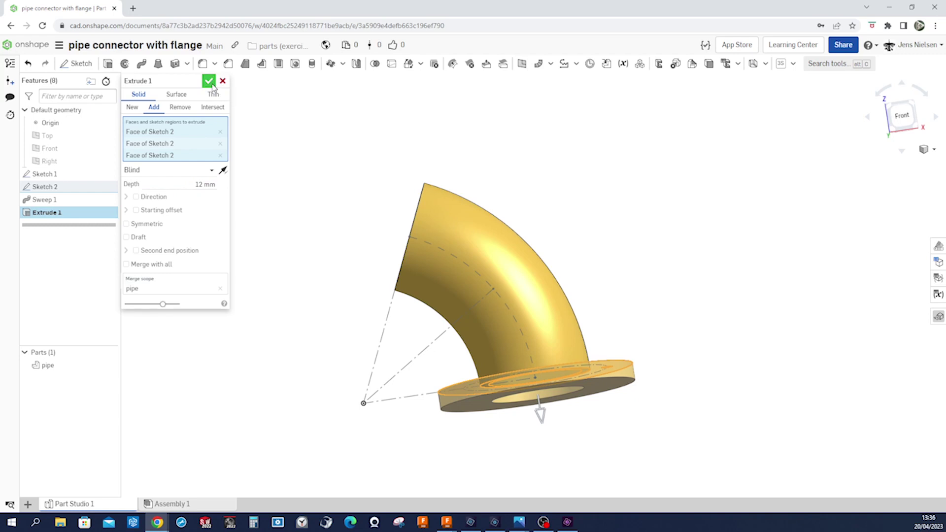
click(209, 81)
right_drag(260, 237, 618, 366)
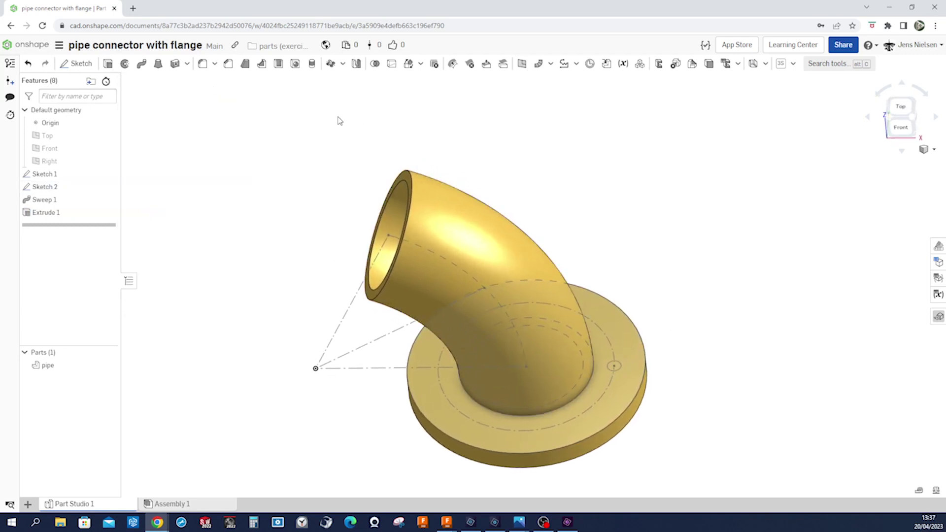
Step: Cut the Ø8 bolt-hole circle through all of the flange with a Remove extrude
click(108, 63)
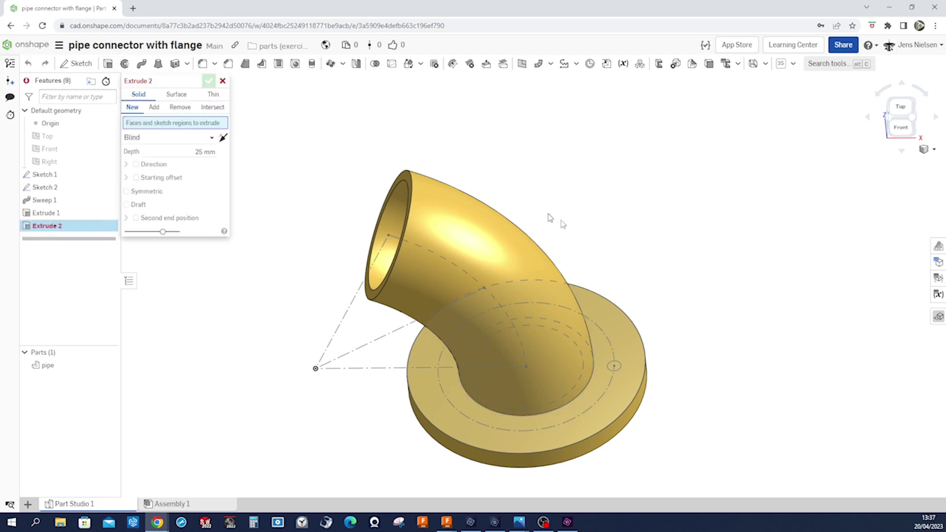
scroll(591, 276, up, 2)
scroll(624, 310, up, 3)
click(598, 321)
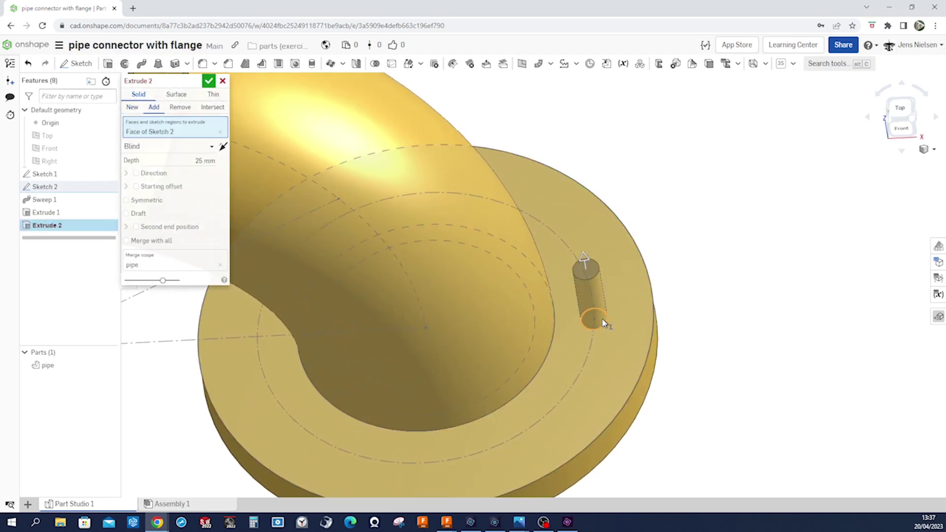
click(180, 107)
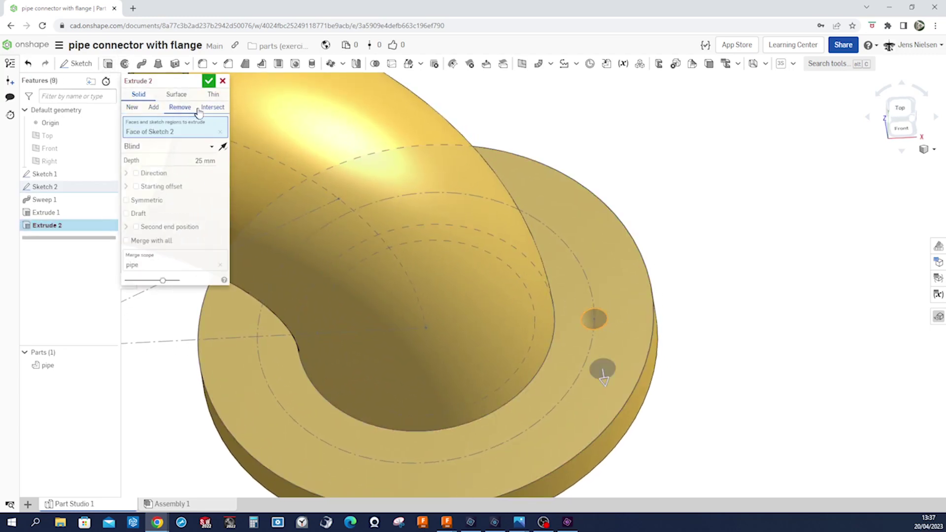
click(210, 147)
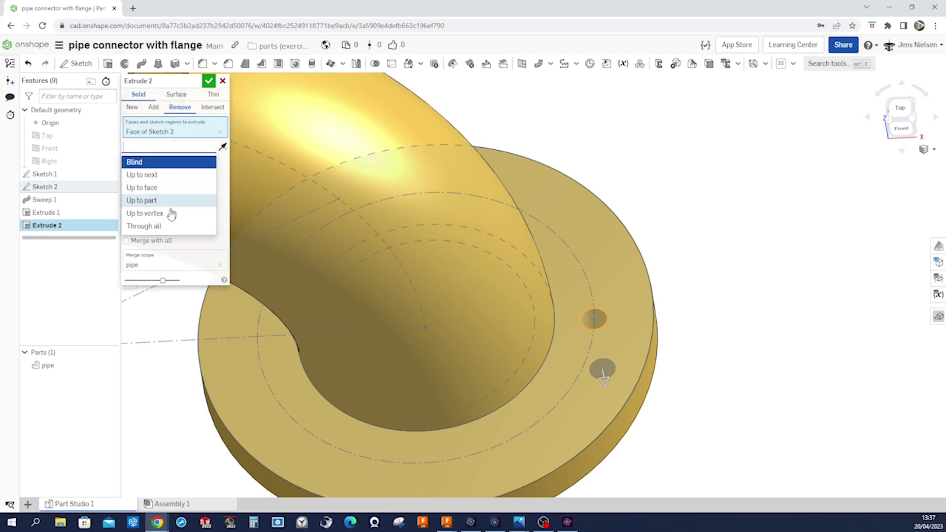
click(170, 227)
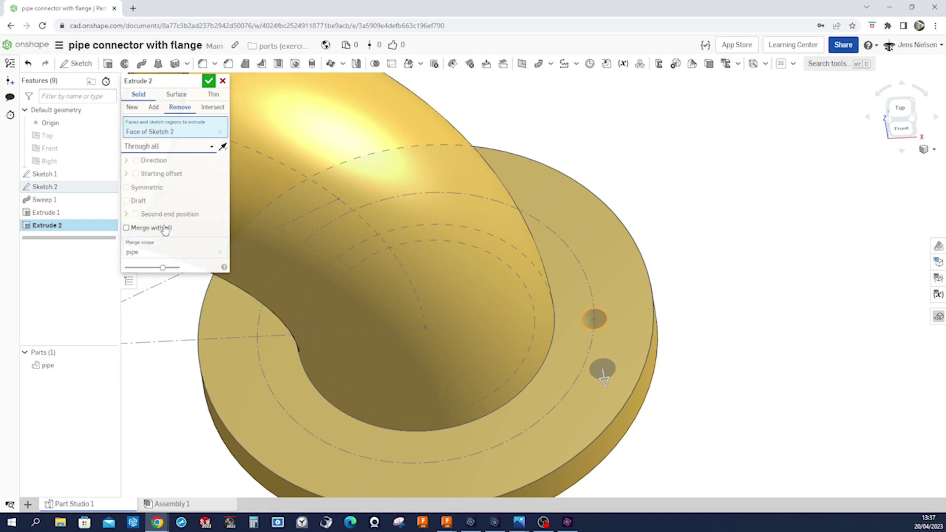
click(209, 81)
scroll(415, 104, down, 2)
scroll(415, 103, down, 2)
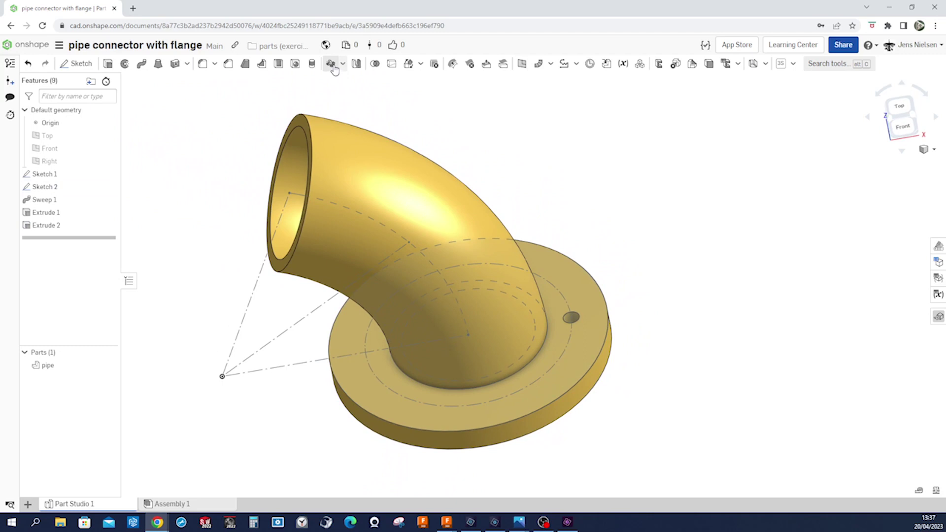
click(331, 63)
Step: Set up a feature circular pattern around the flange face axis with 12 instances
click(211, 94)
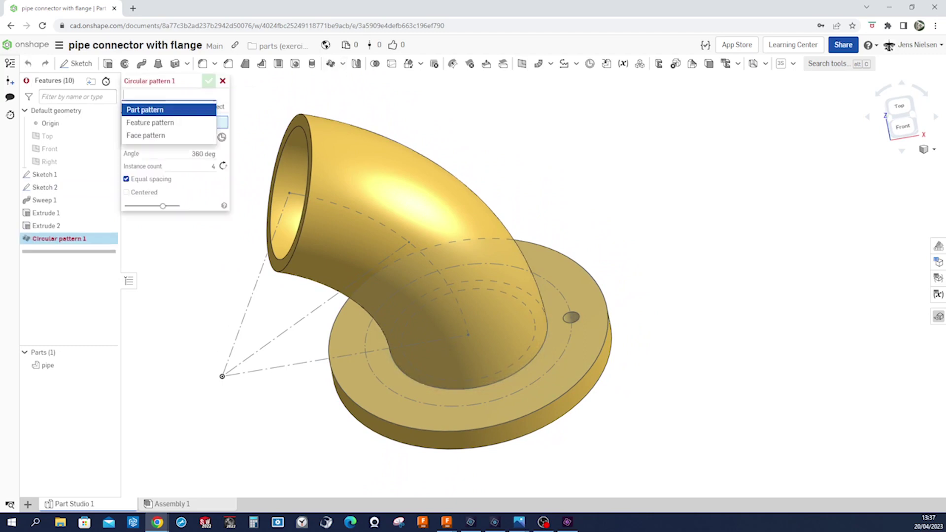
click(181, 121)
scroll(577, 300, up, 5)
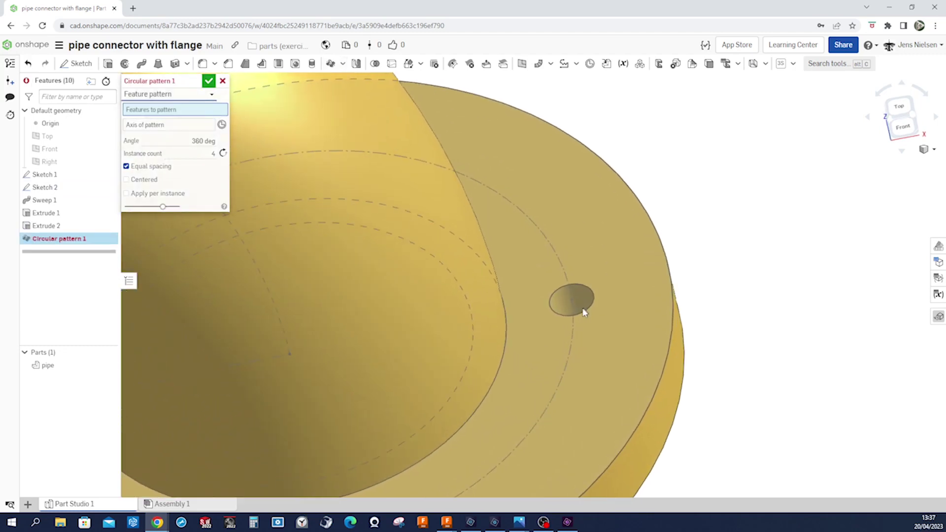
click(580, 295)
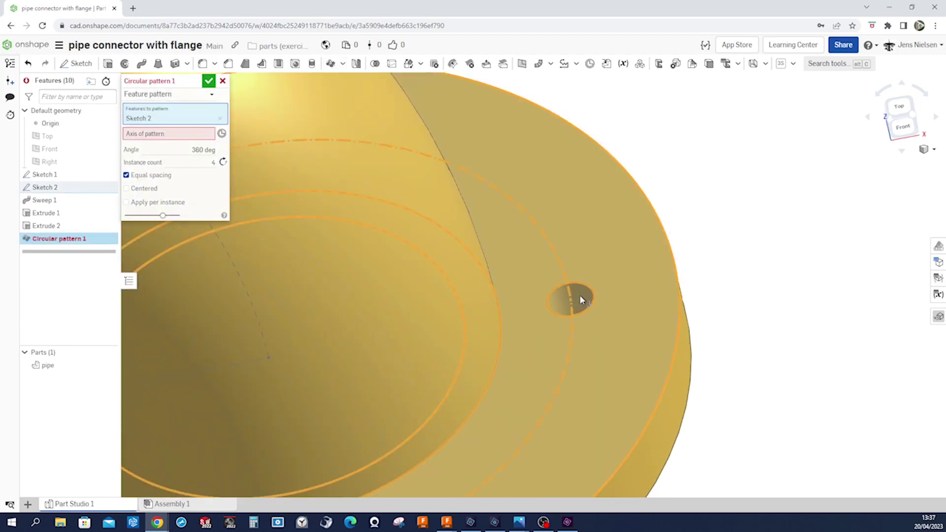
click(197, 133)
scroll(352, 239, down, 5)
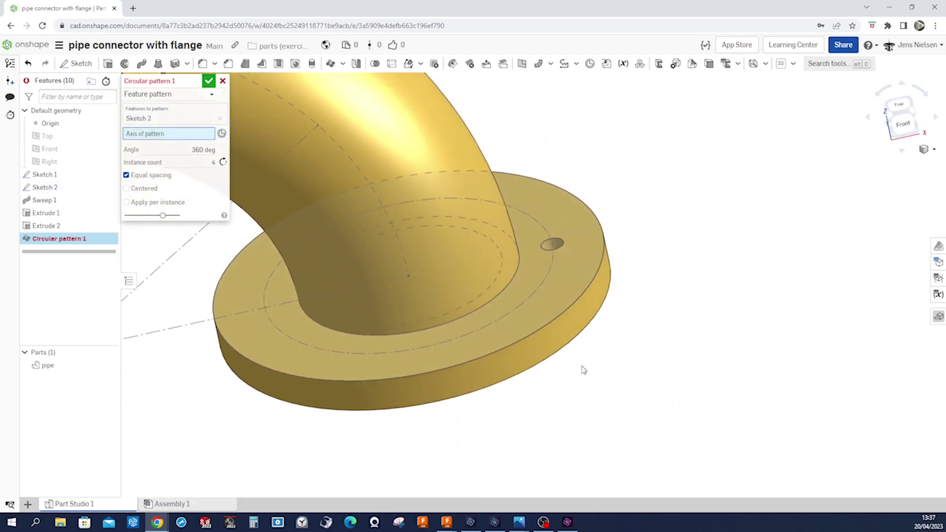
click(548, 343)
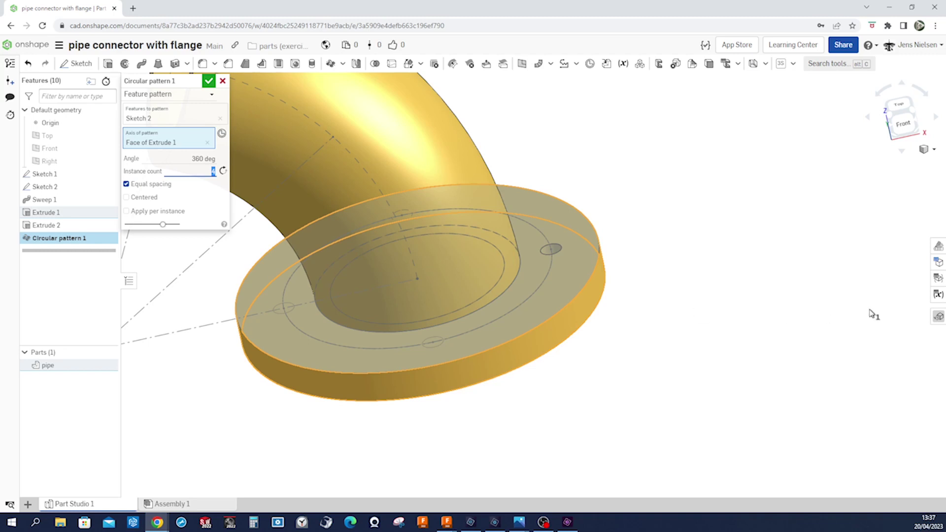
text(12)
Step: Replace Sketch 2 with the Extrude 2 bolt hole as the patterned feature and confirm
right_drag(733, 298, 194, 128)
click(220, 118)
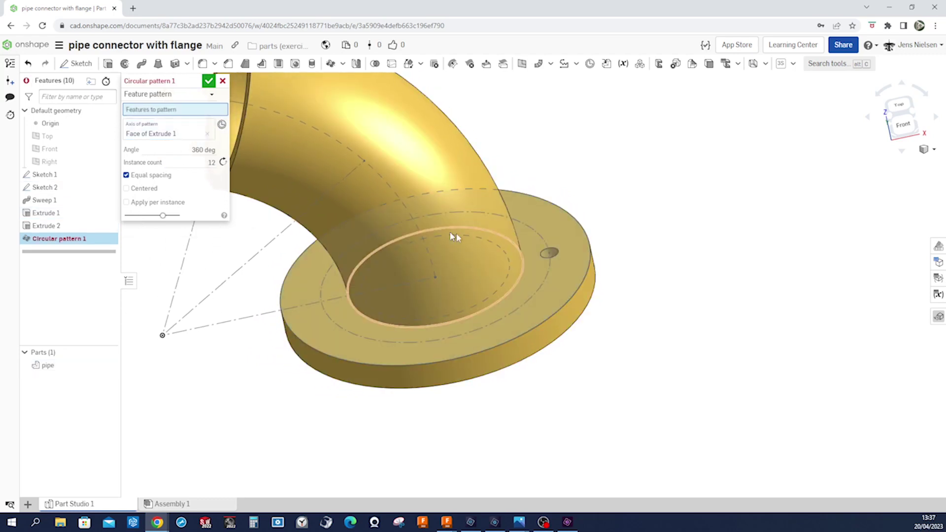
right_drag(654, 278, 659, 285)
scroll(629, 274, up, 5)
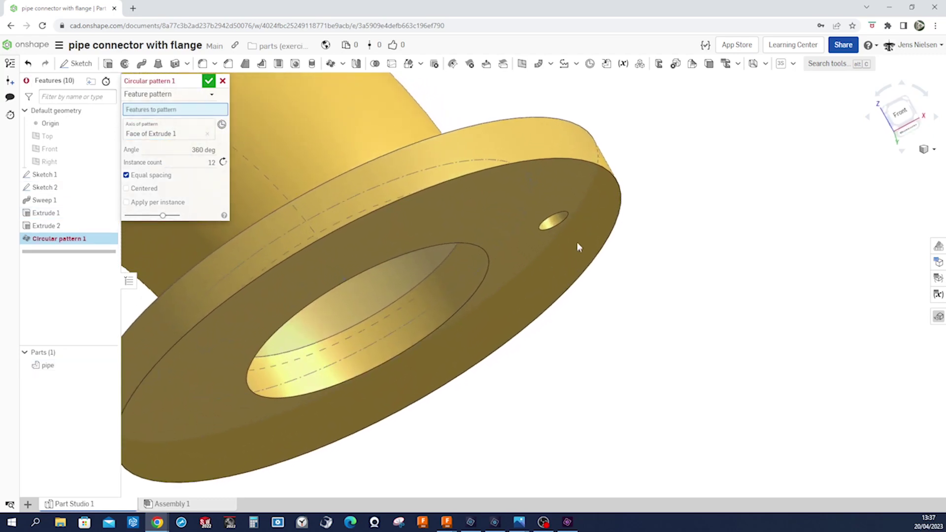
click(560, 212)
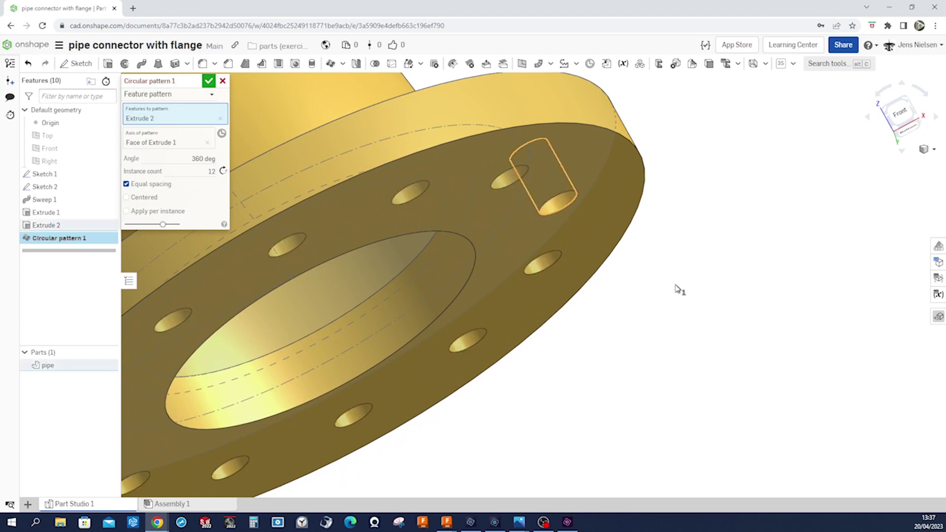
scroll(708, 274, down, 4)
scroll(708, 276, down, 3)
right_drag(708, 276, 320, 143)
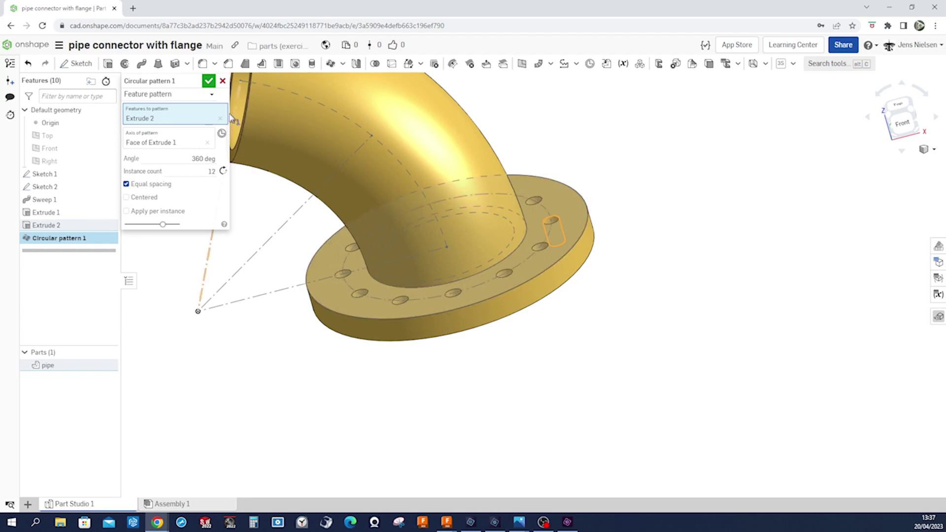
click(209, 81)
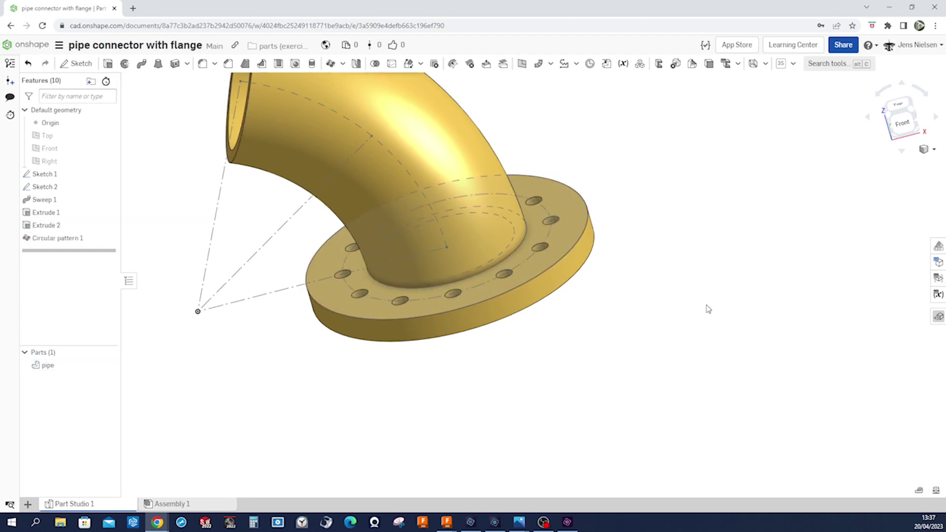
right_drag(708, 311, 691, 235)
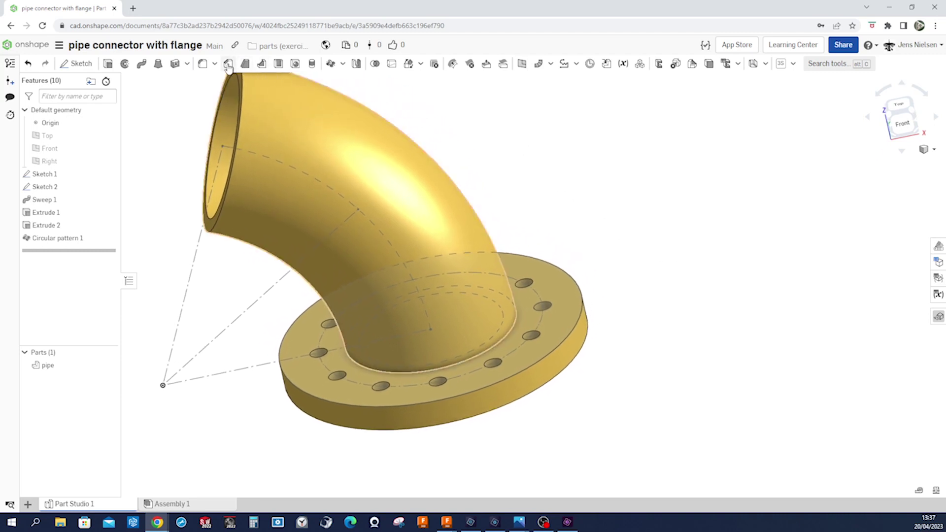
Step: Fillet the flange's top outer, outer and inner bore edges at 1 mm
click(208, 65)
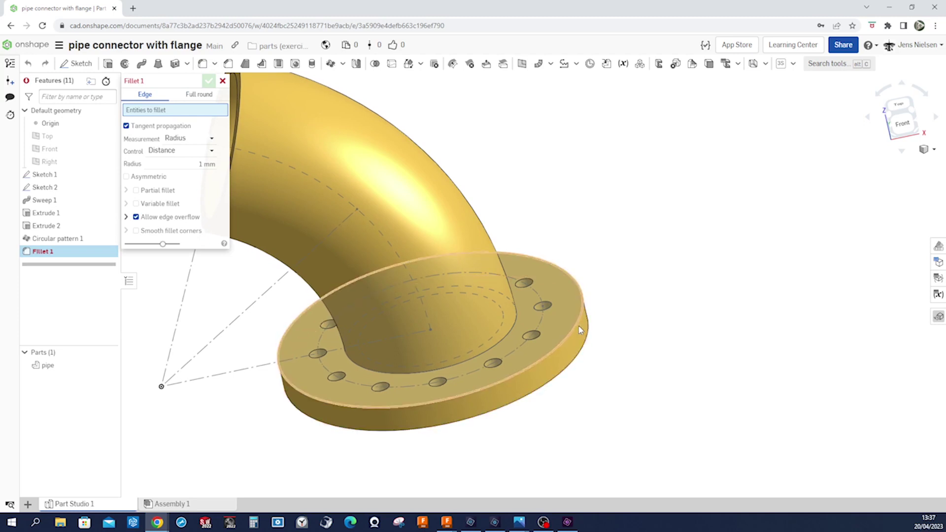
click(586, 340)
click(586, 352)
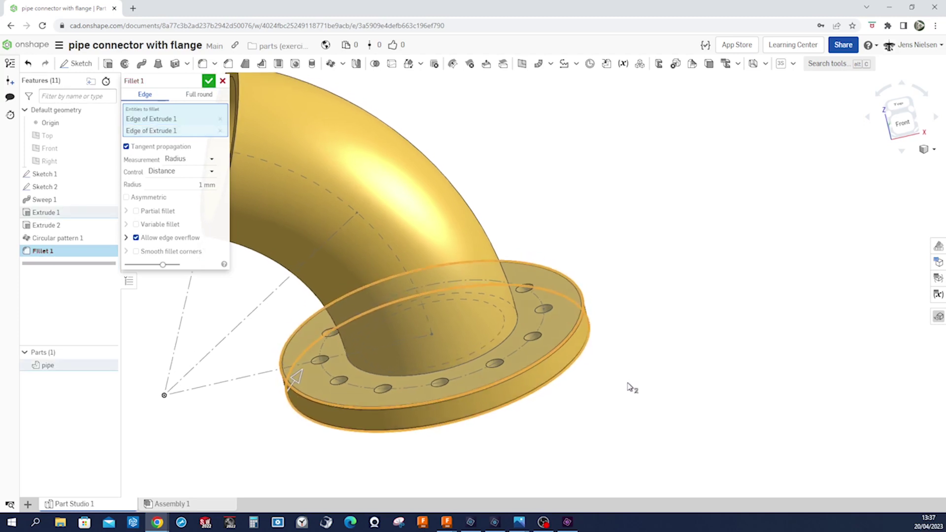
right_drag(630, 388, 566, 332)
click(541, 329)
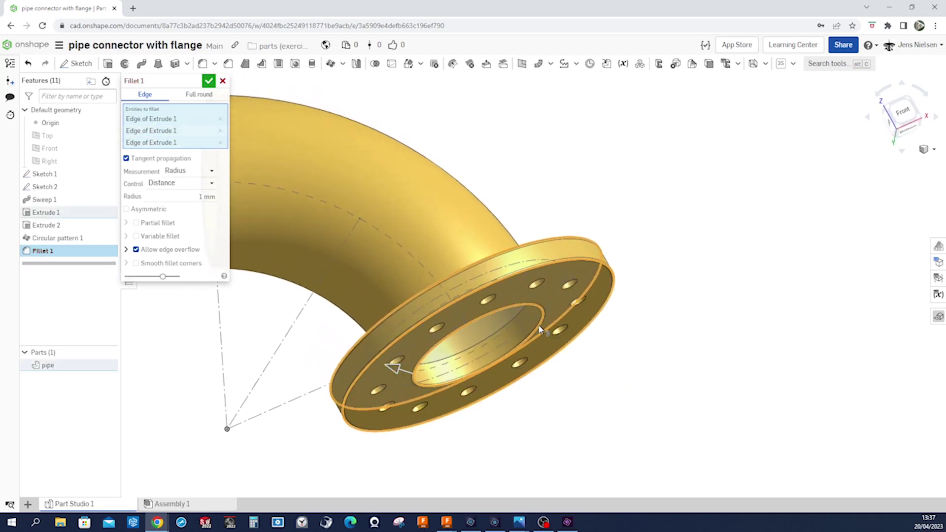
right_drag(699, 333, 249, 95)
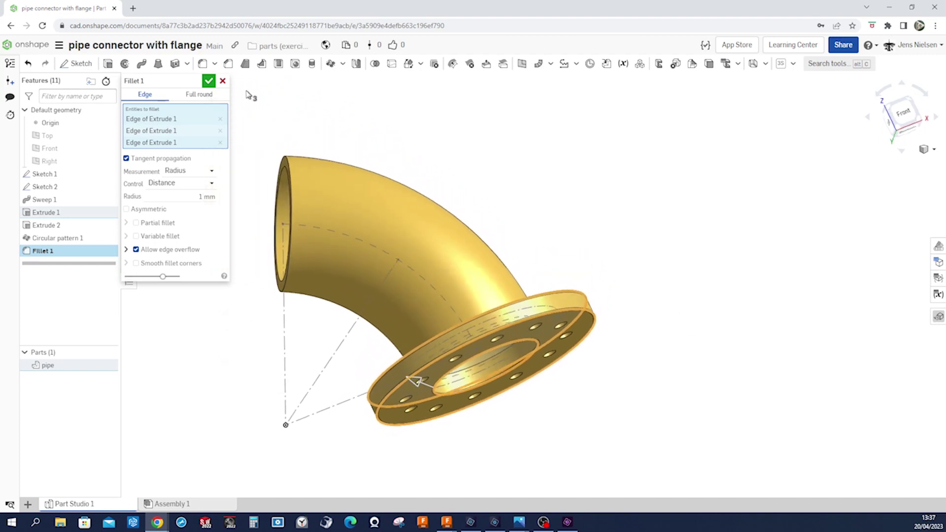
click(208, 81)
Step: Tilt the view toward the flange top and begin a new reference plane
right_drag(687, 198, 707, 210)
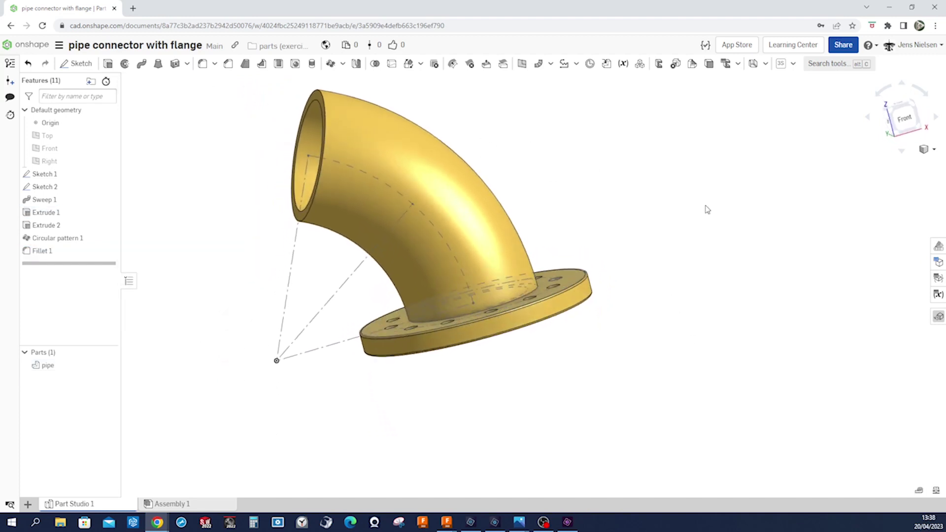
key(Up)
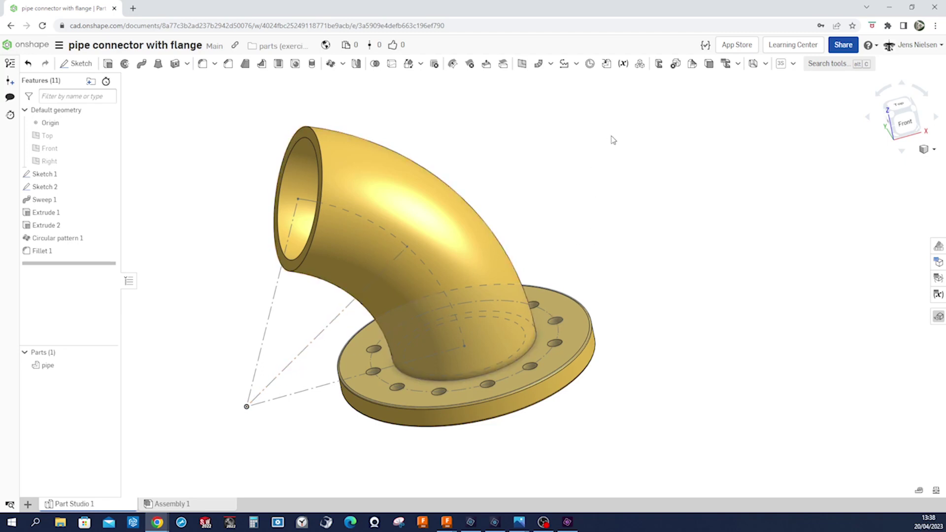
click(522, 64)
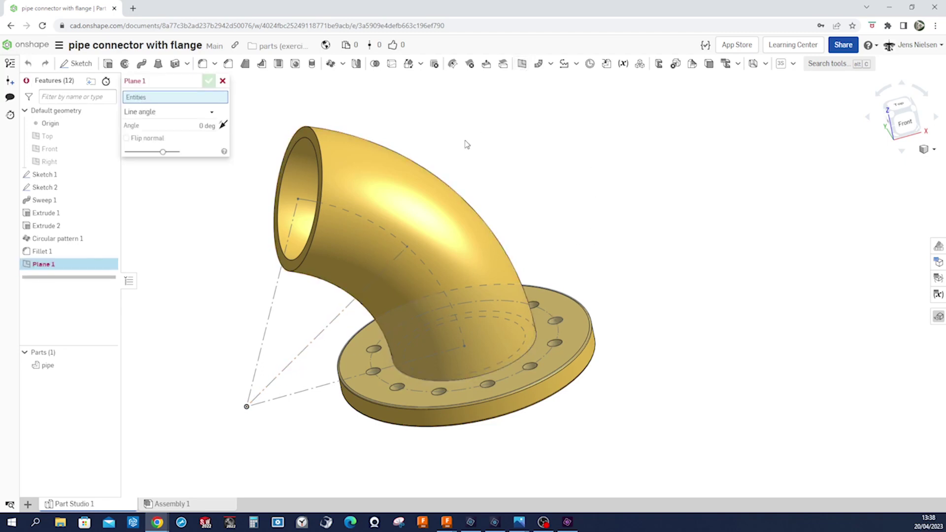
Step: Create Plane 1 by Line angle from the angled Sketch 1 line and the Right plane at 0°
click(303, 351)
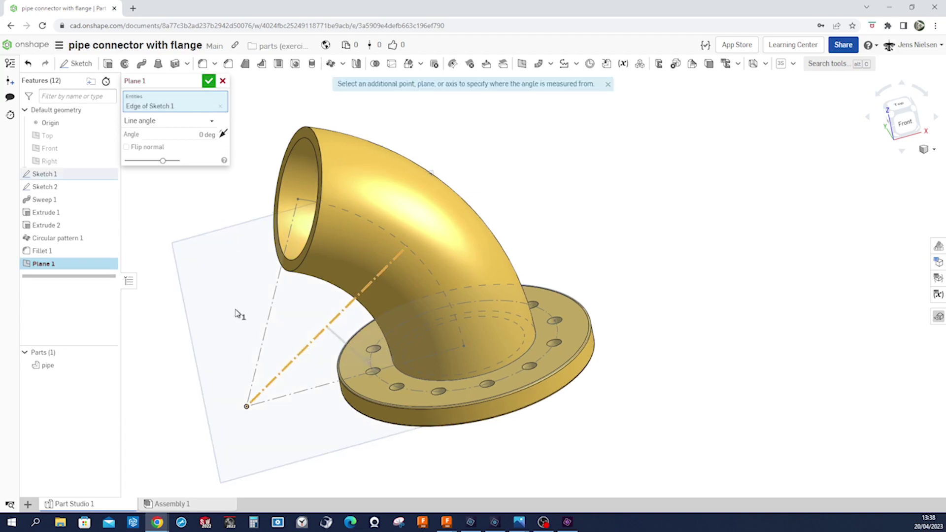
scroll(198, 276, down, 5)
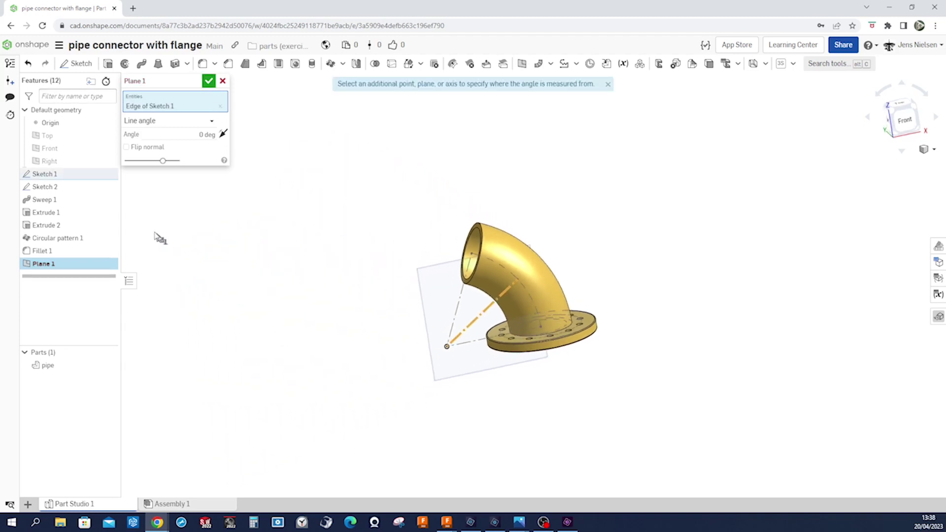
click(56, 161)
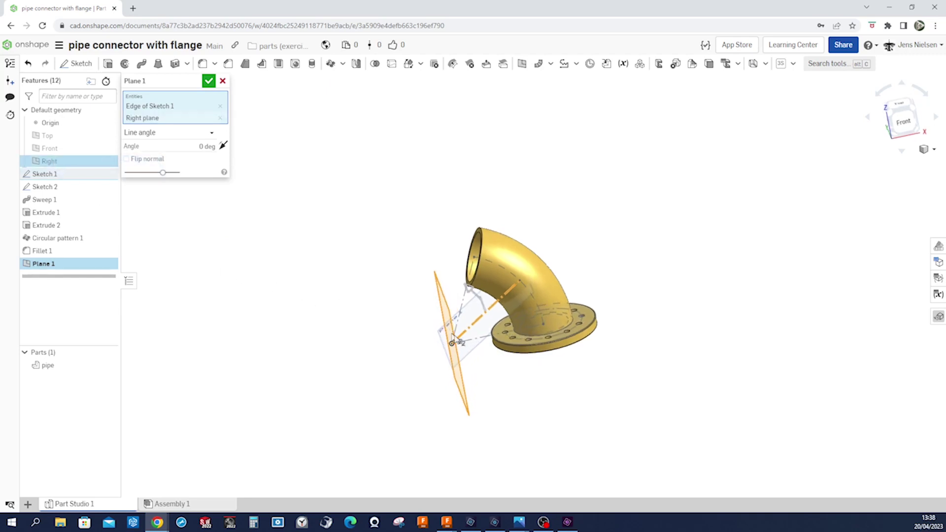
right_drag(440, 336, 236, 111)
click(209, 81)
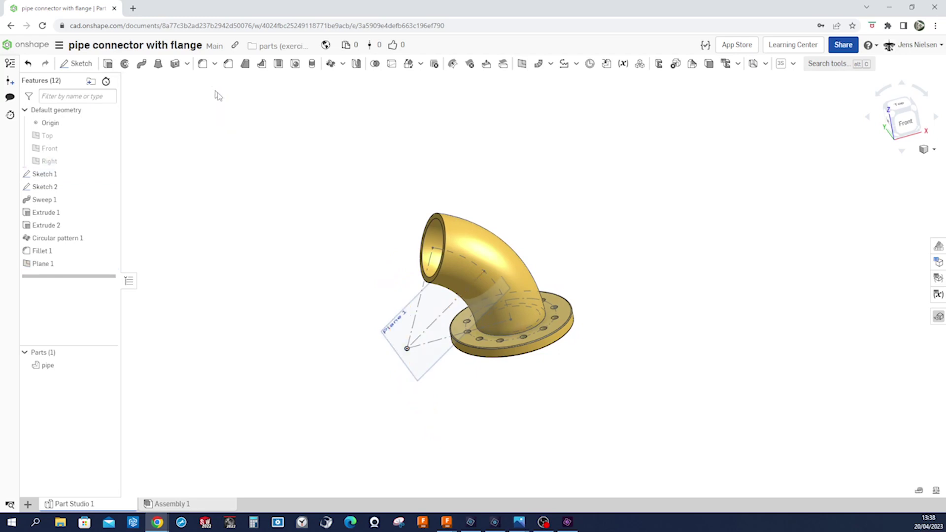
scroll(444, 188, up, 5)
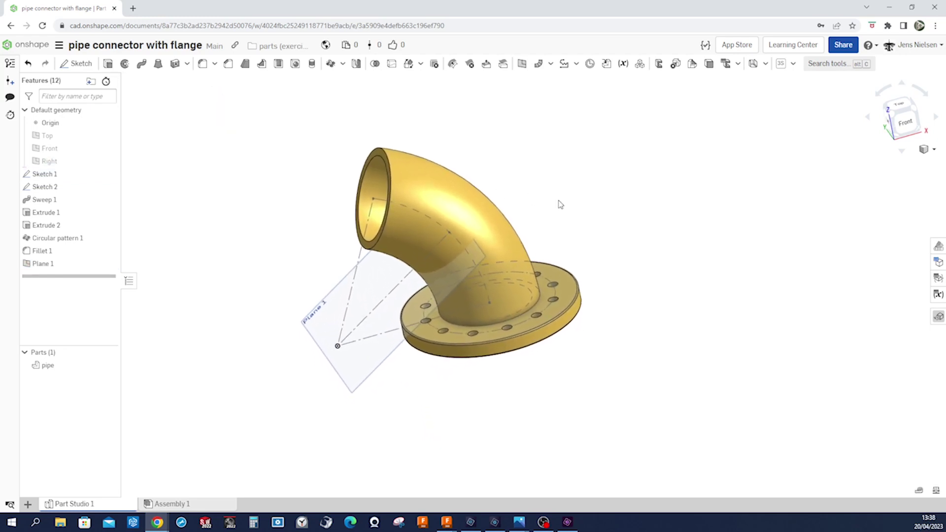
Step: Feature-mirror Extrude 1, Extrude 2, Circular pattern 1 and Fillet 1 across Plane 1
click(357, 64)
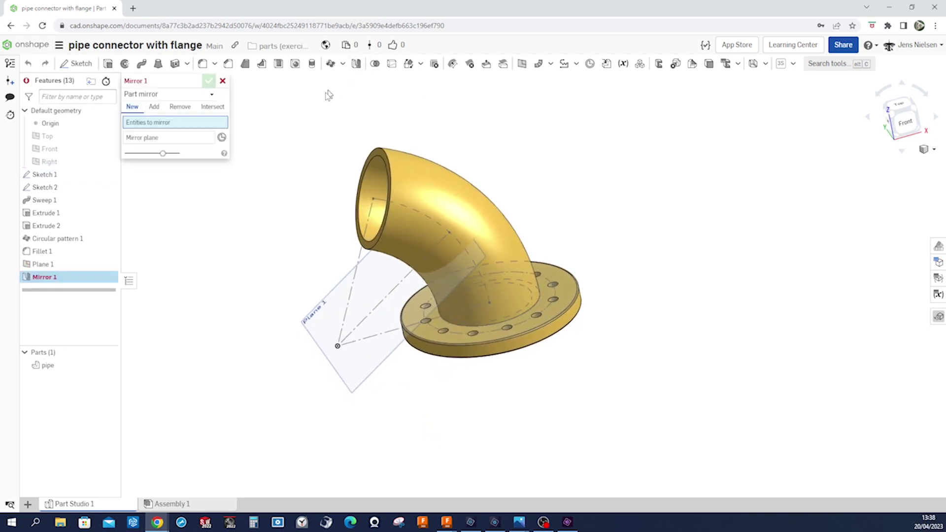
click(211, 97)
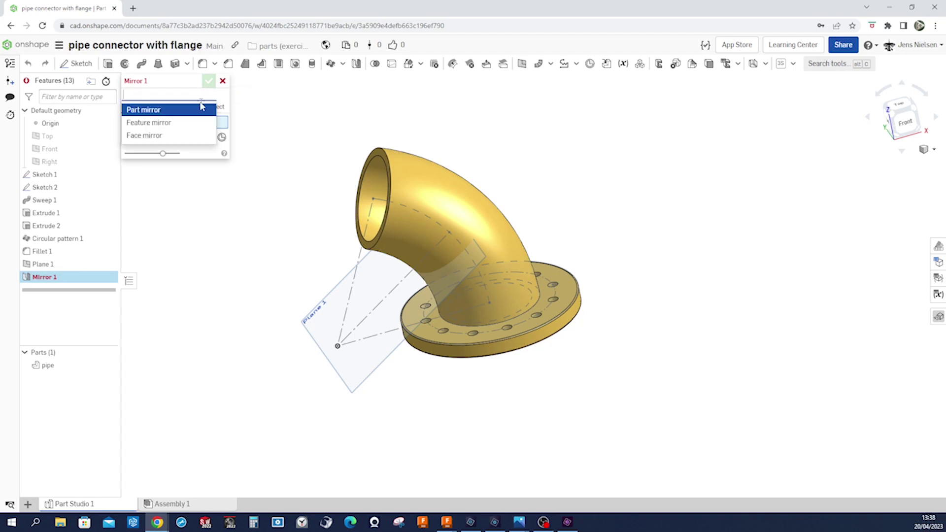
click(159, 122)
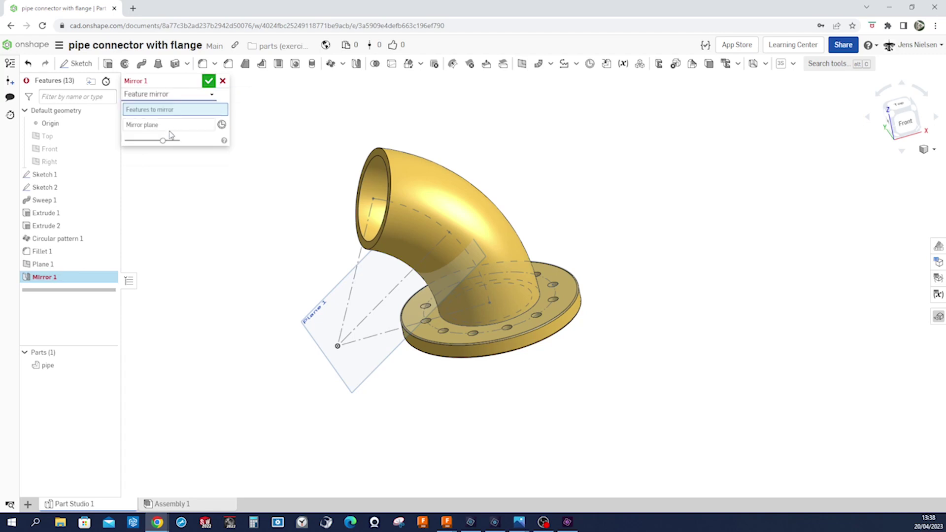
click(54, 215)
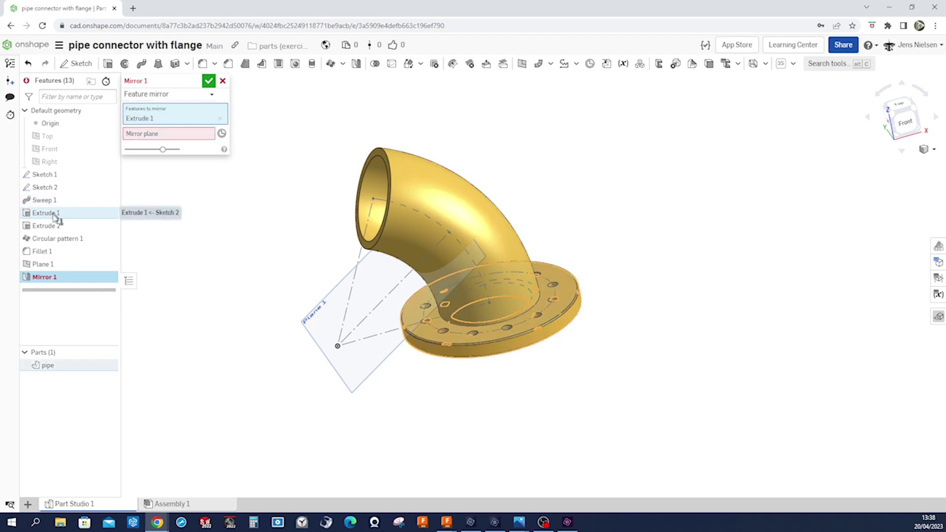
click(55, 226)
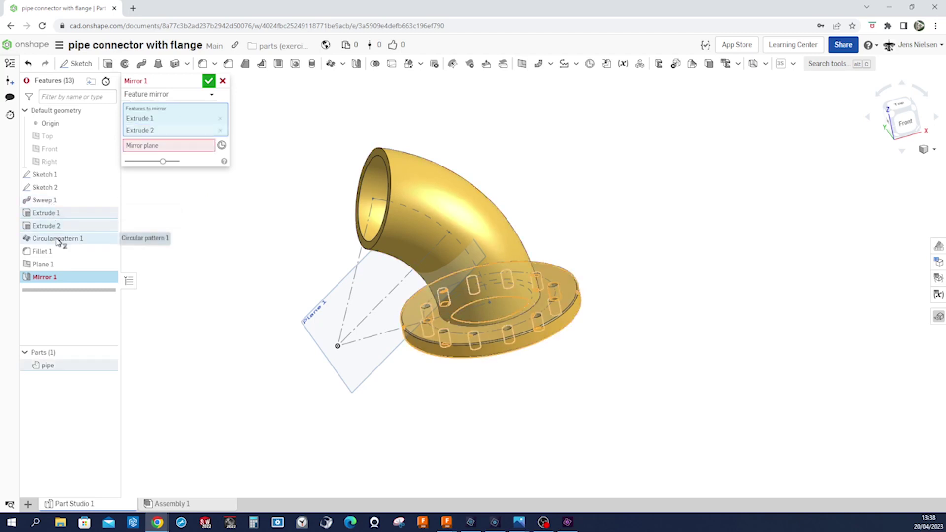
click(58, 239)
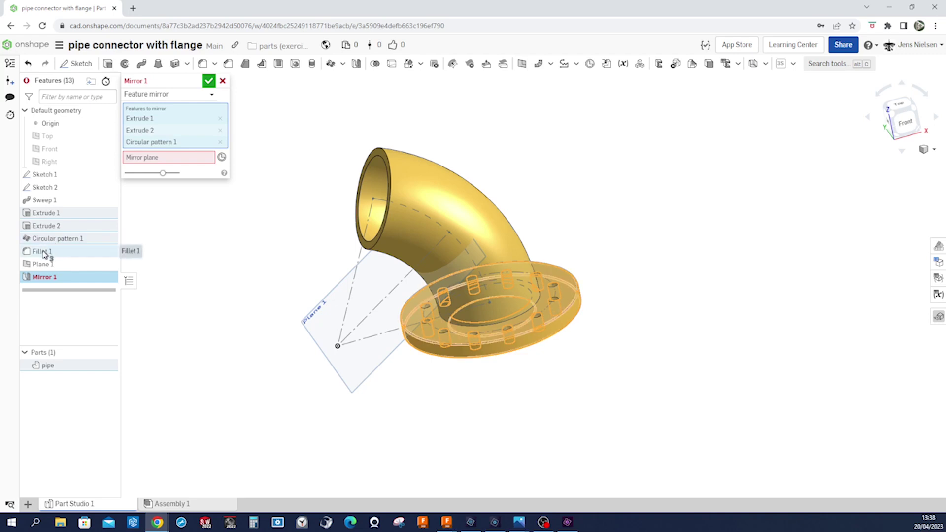
click(43, 252)
click(164, 163)
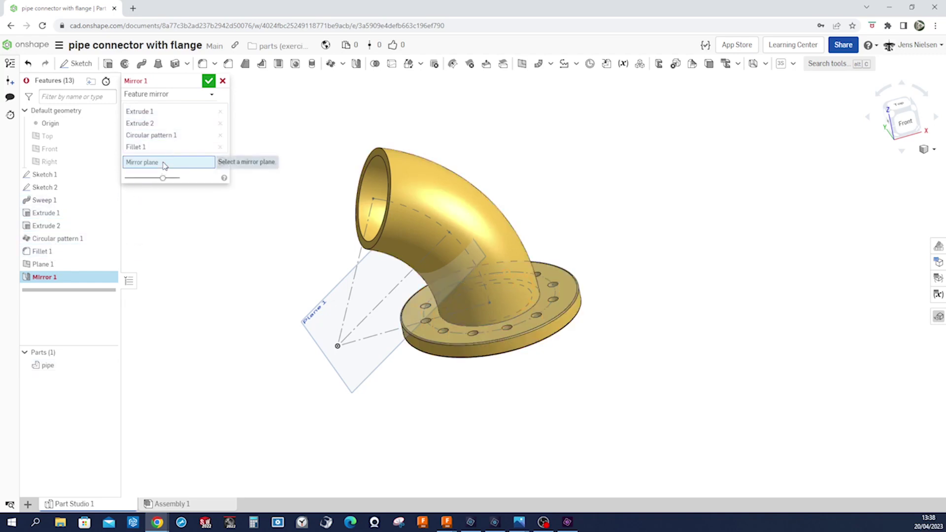
click(318, 319)
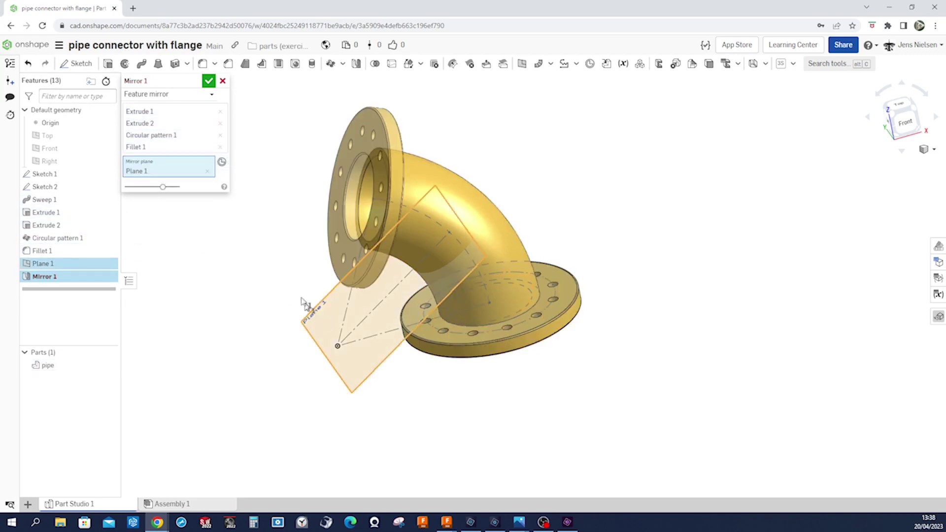
click(209, 82)
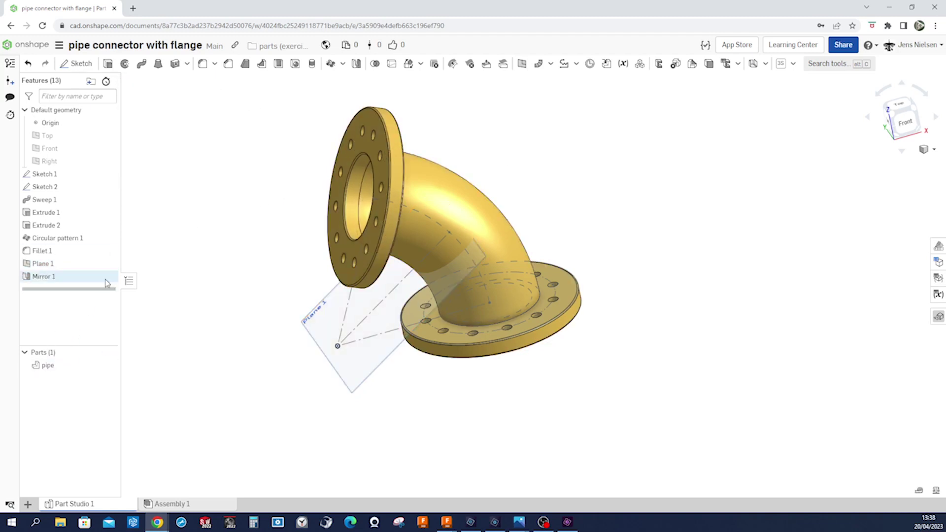
Step: Hide Plane 1, Sketch 2 and Sketch 1 from the view
click(109, 263)
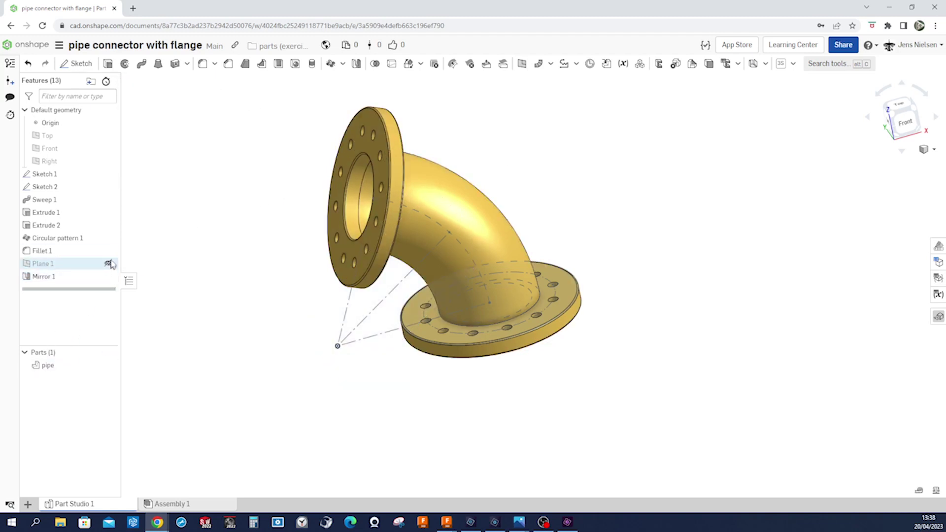
click(109, 187)
click(109, 174)
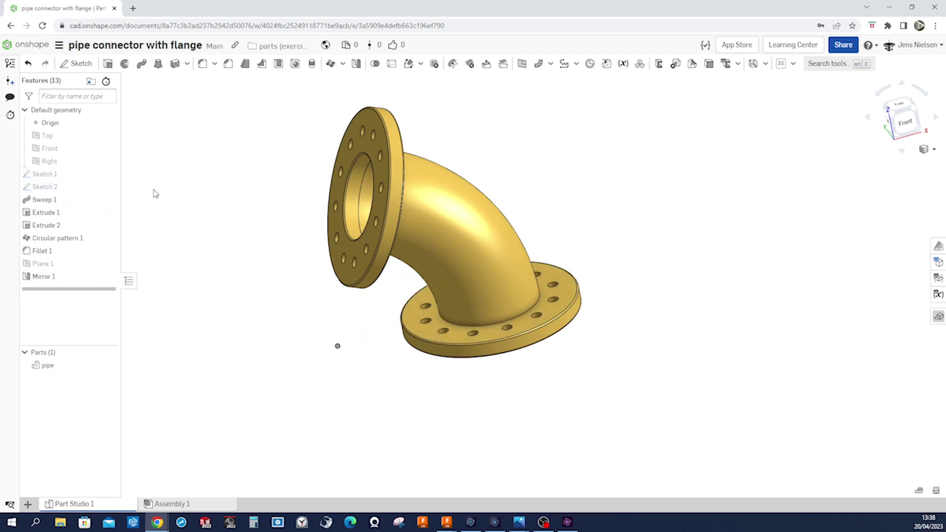
right_drag(137, 207, 217, 91)
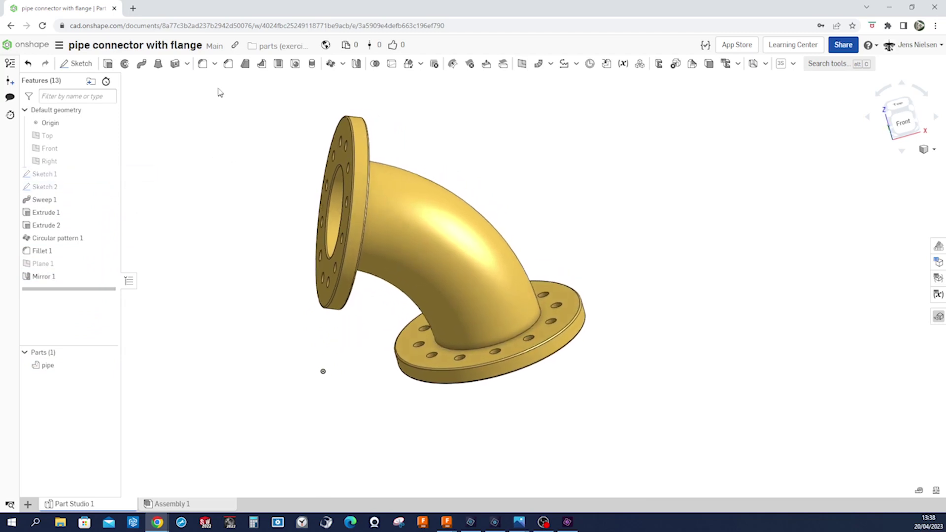
Step: Add a 1 mm Fillet 2 on the pipe joint edges at the mirrored and original flanges
click(202, 68)
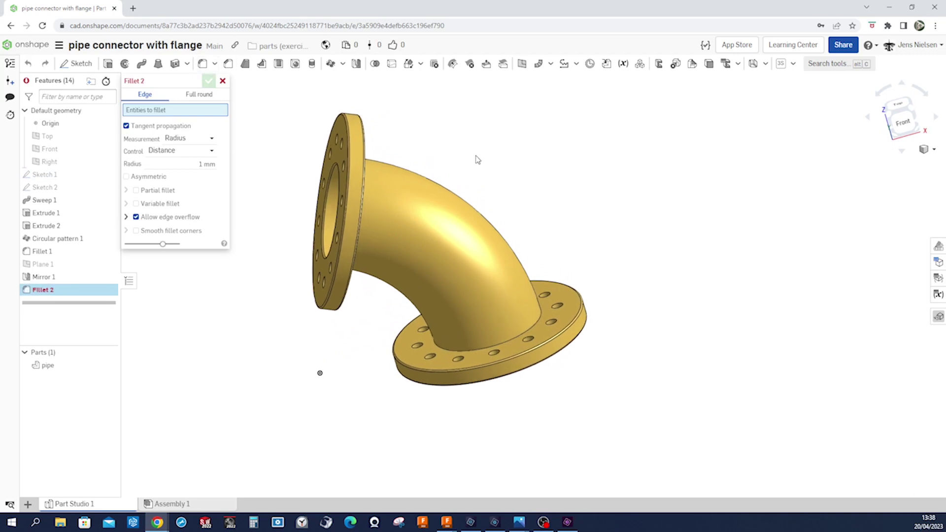
scroll(477, 159, up, 2)
scroll(369, 194, up, 3)
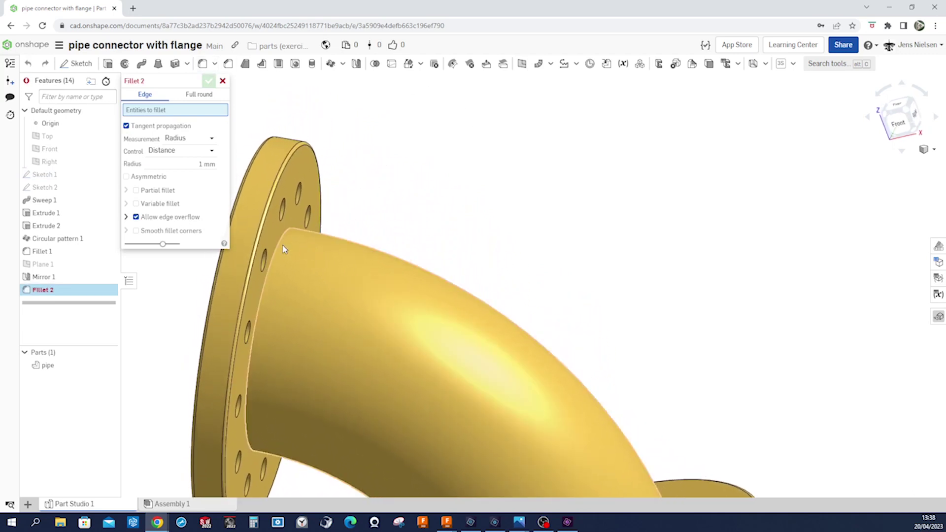
click(281, 249)
scroll(492, 380, down, 5)
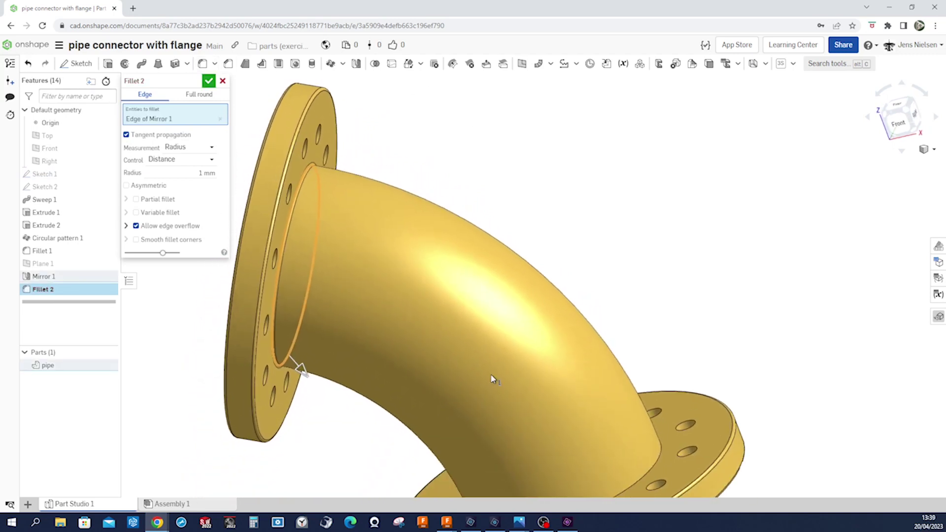
click(544, 384)
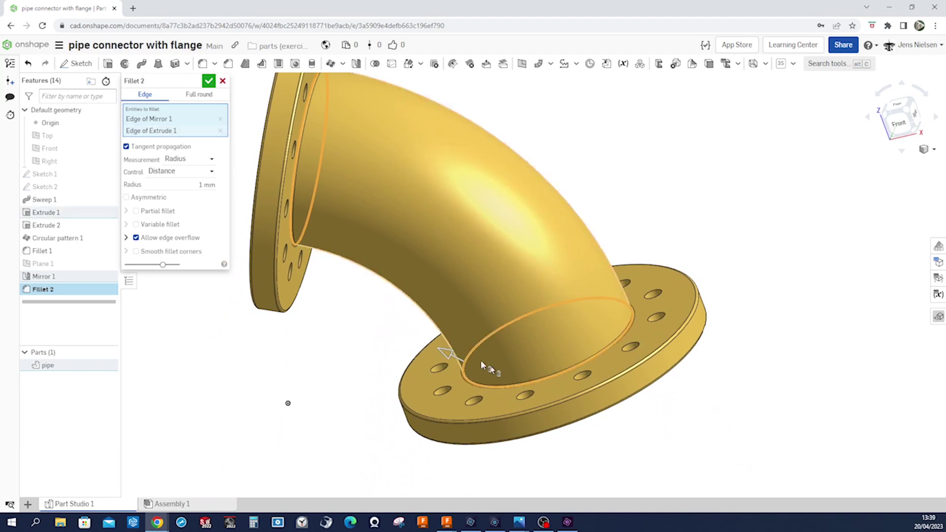
click(210, 81)
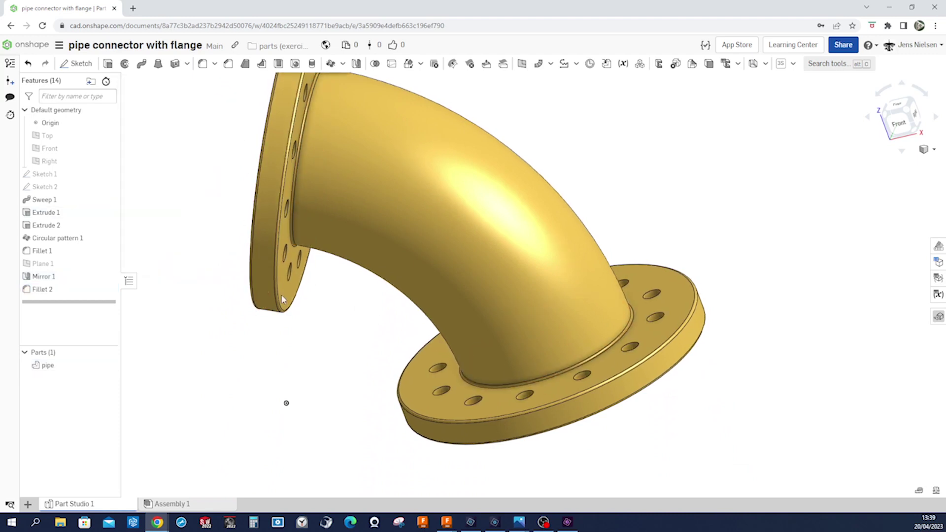
right_drag(296, 389, 674, 433)
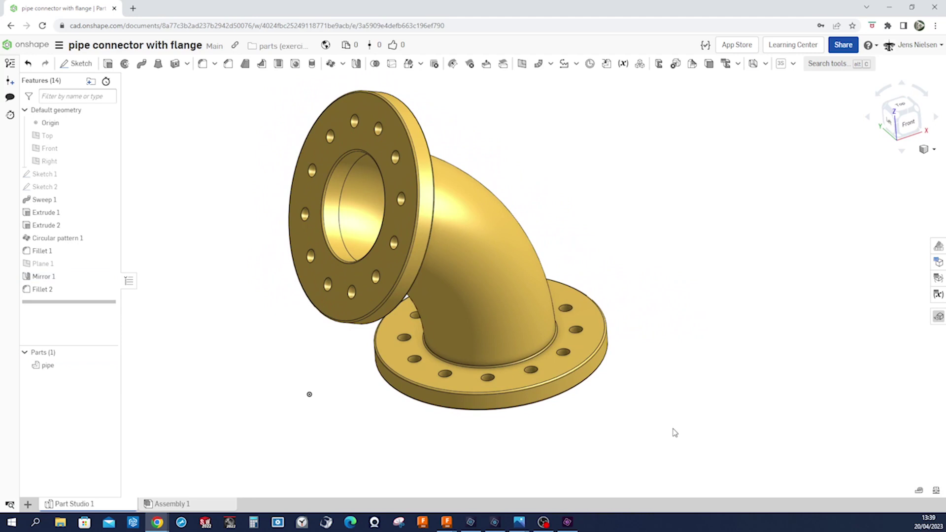